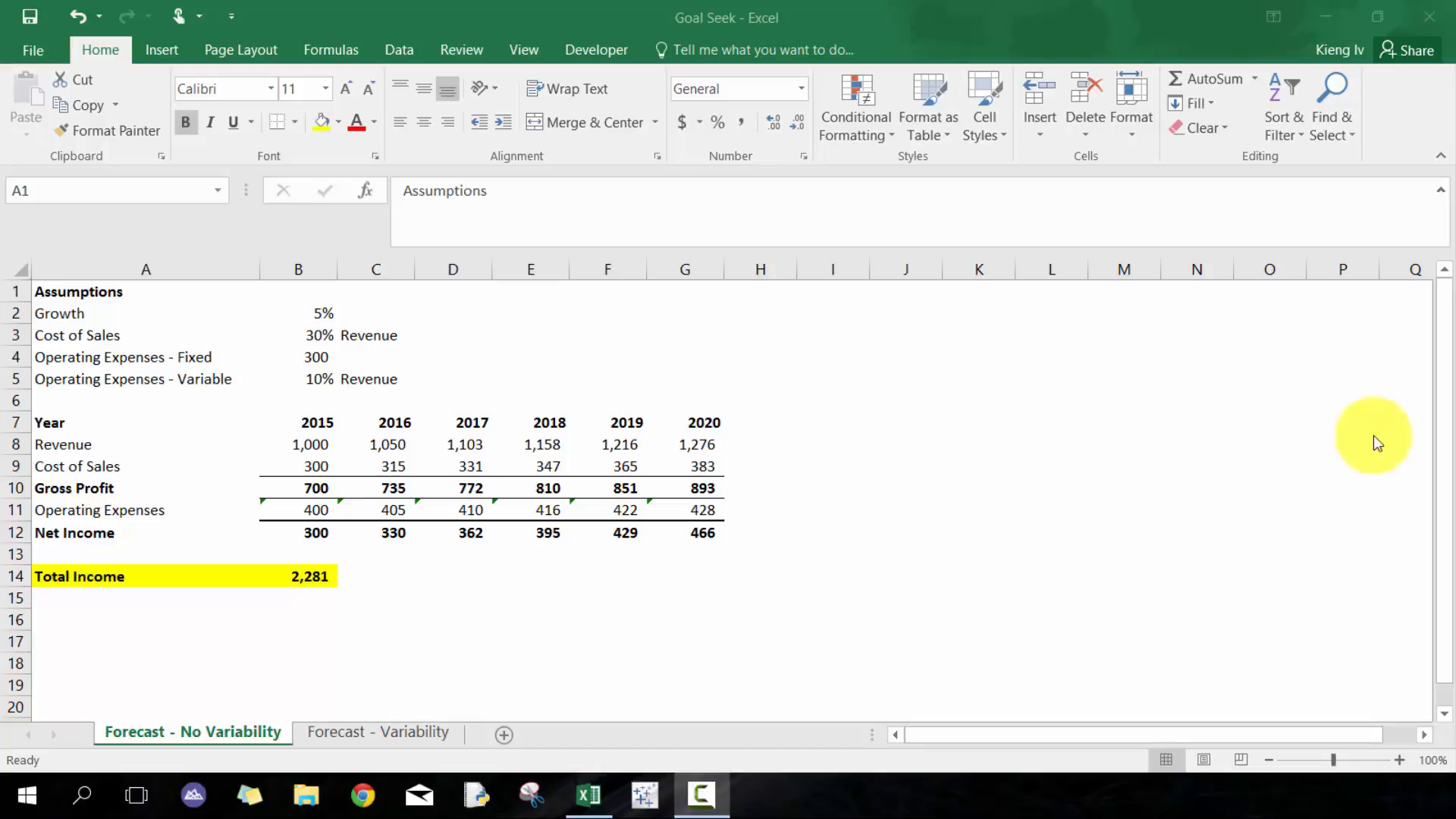
# Step: Run Goal Seek to bring Total Income in B14 to 5000 by changing Growth in B2, and accept the solution
pyautogui.click(392, 47)
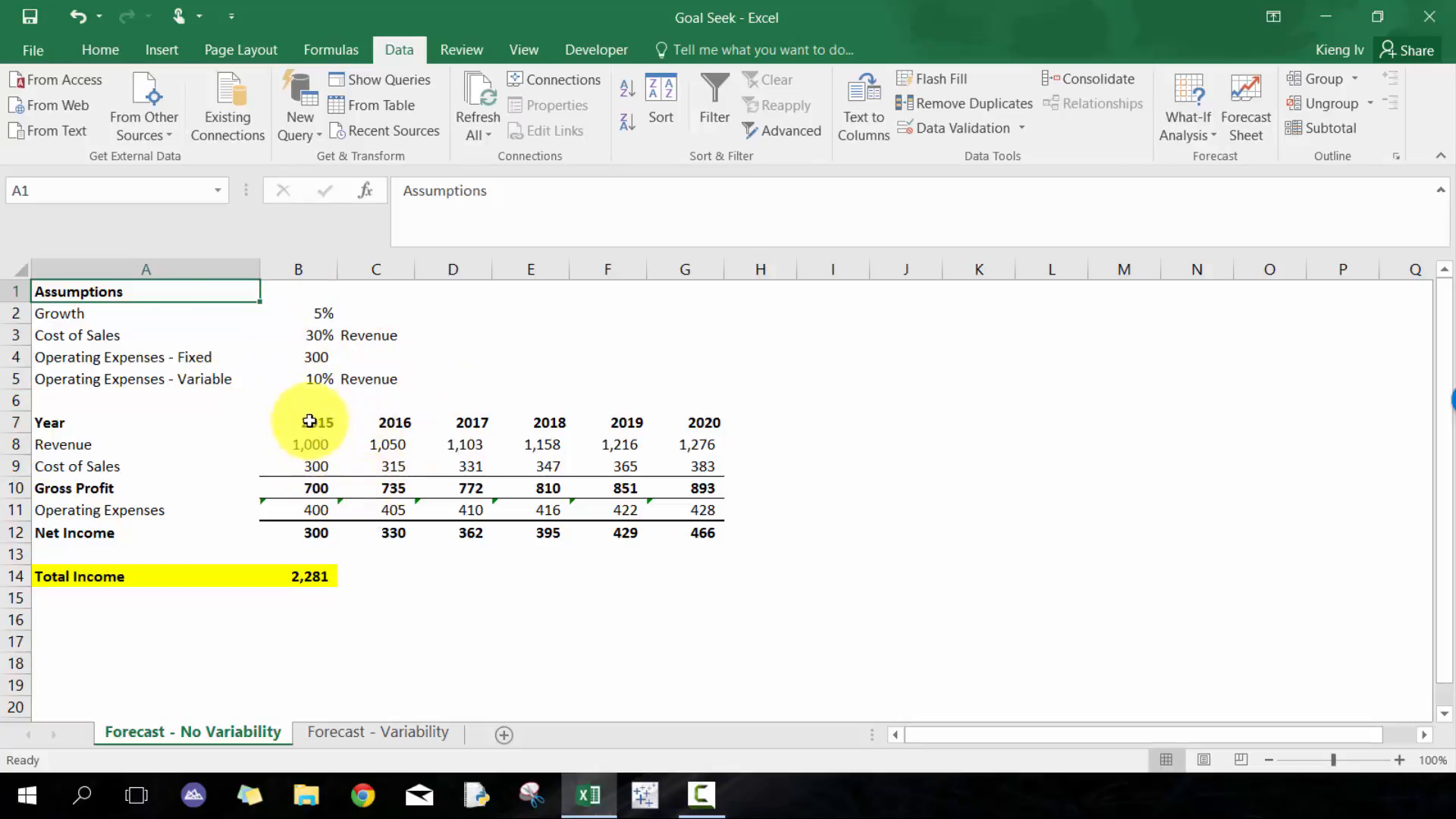
pyautogui.click(293, 574)
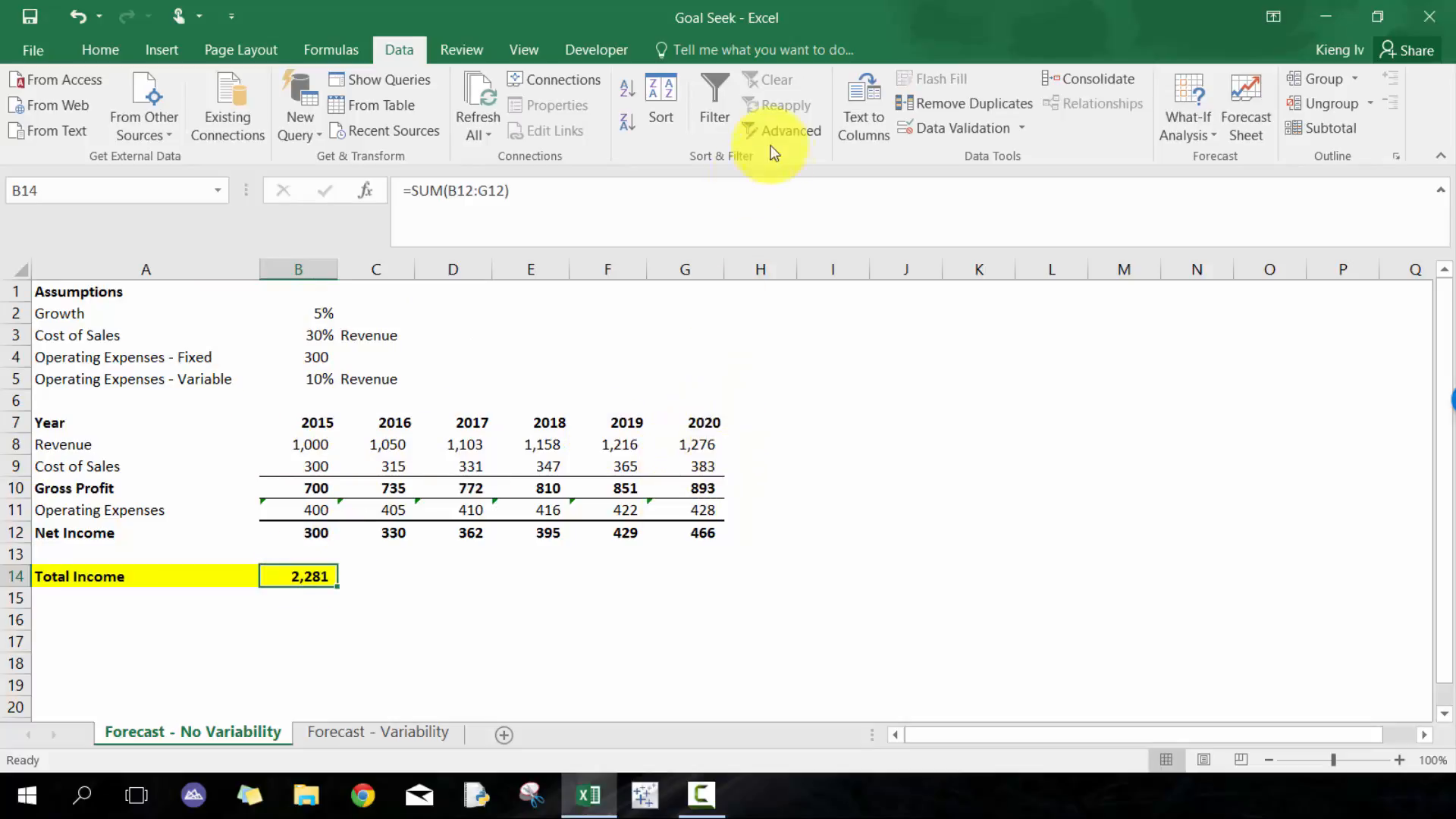
pyautogui.click(1192, 134)
pyautogui.click(1222, 187)
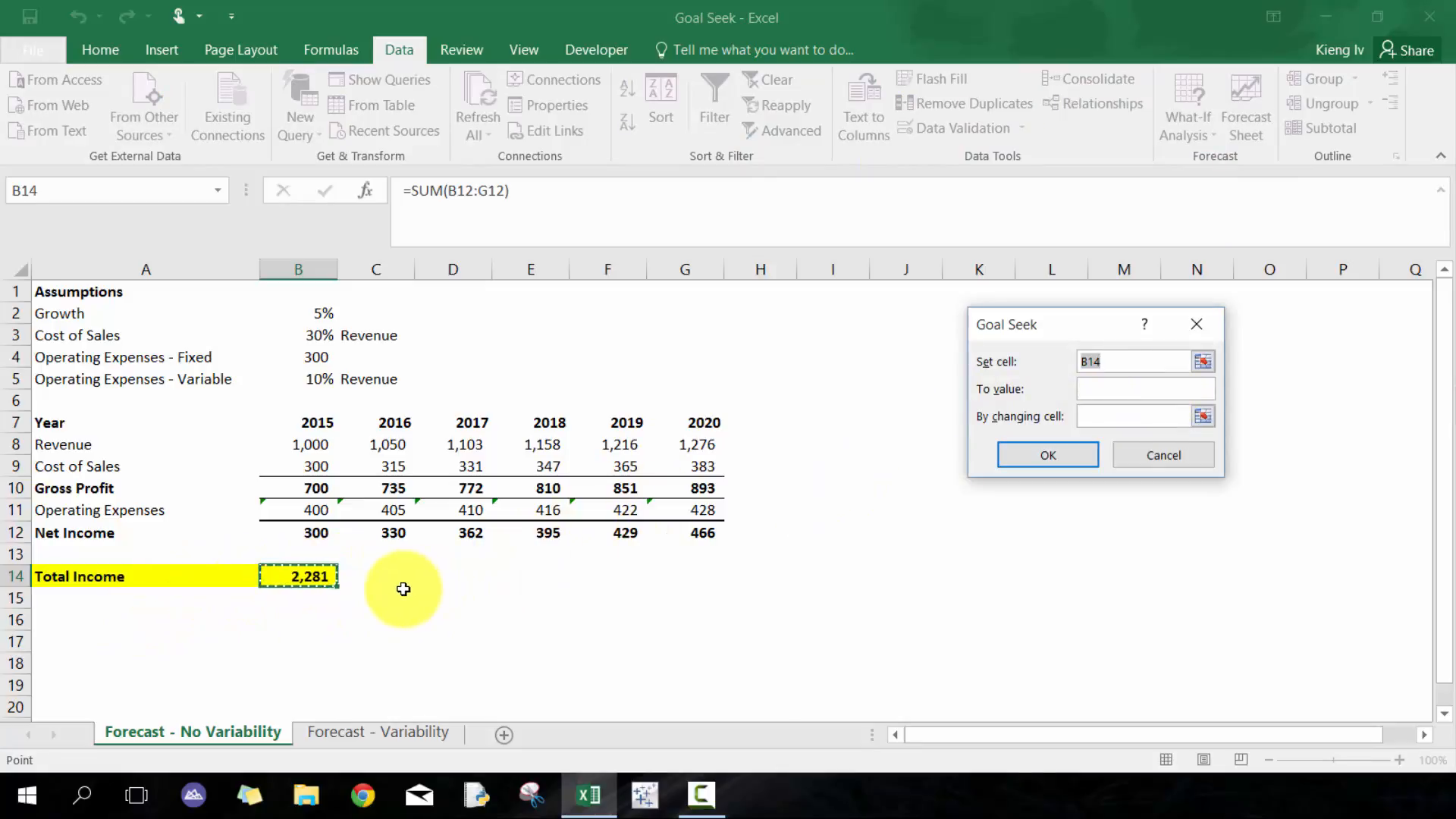
pyautogui.click(1090, 388)
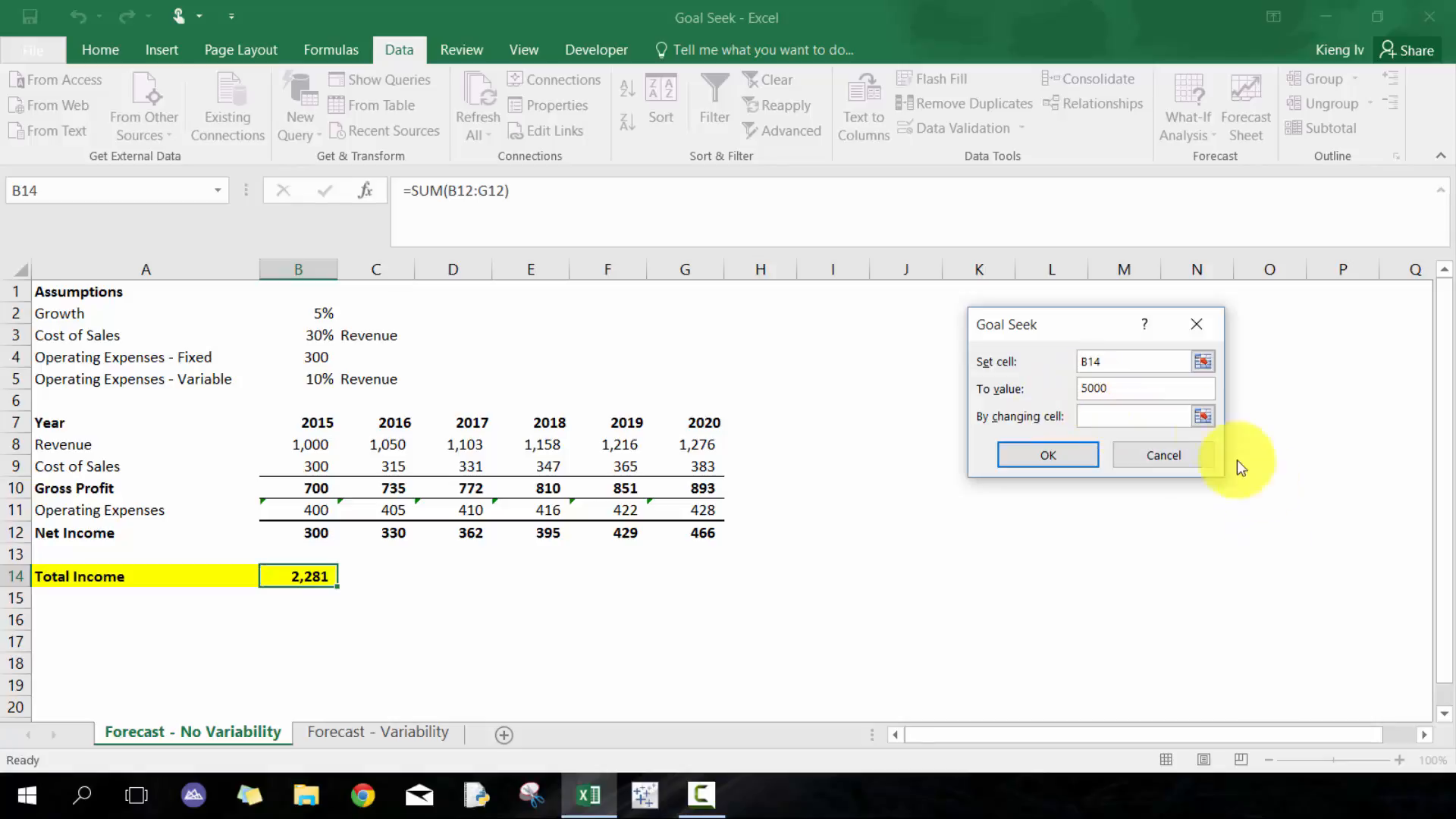
pyautogui.click(1204, 417)
pyautogui.click(307, 313)
pyautogui.press('Return')
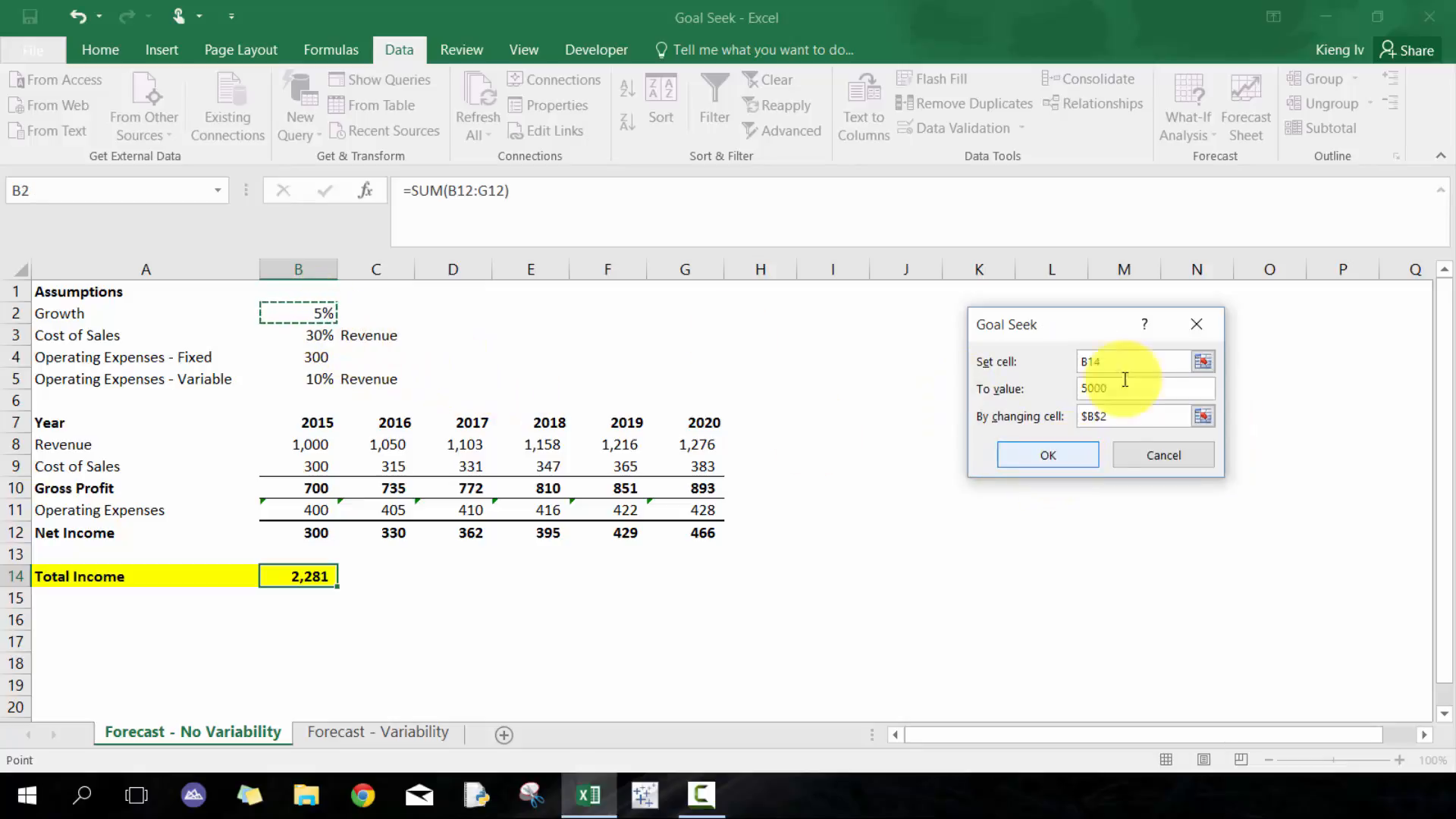
pyautogui.click(1036, 458)
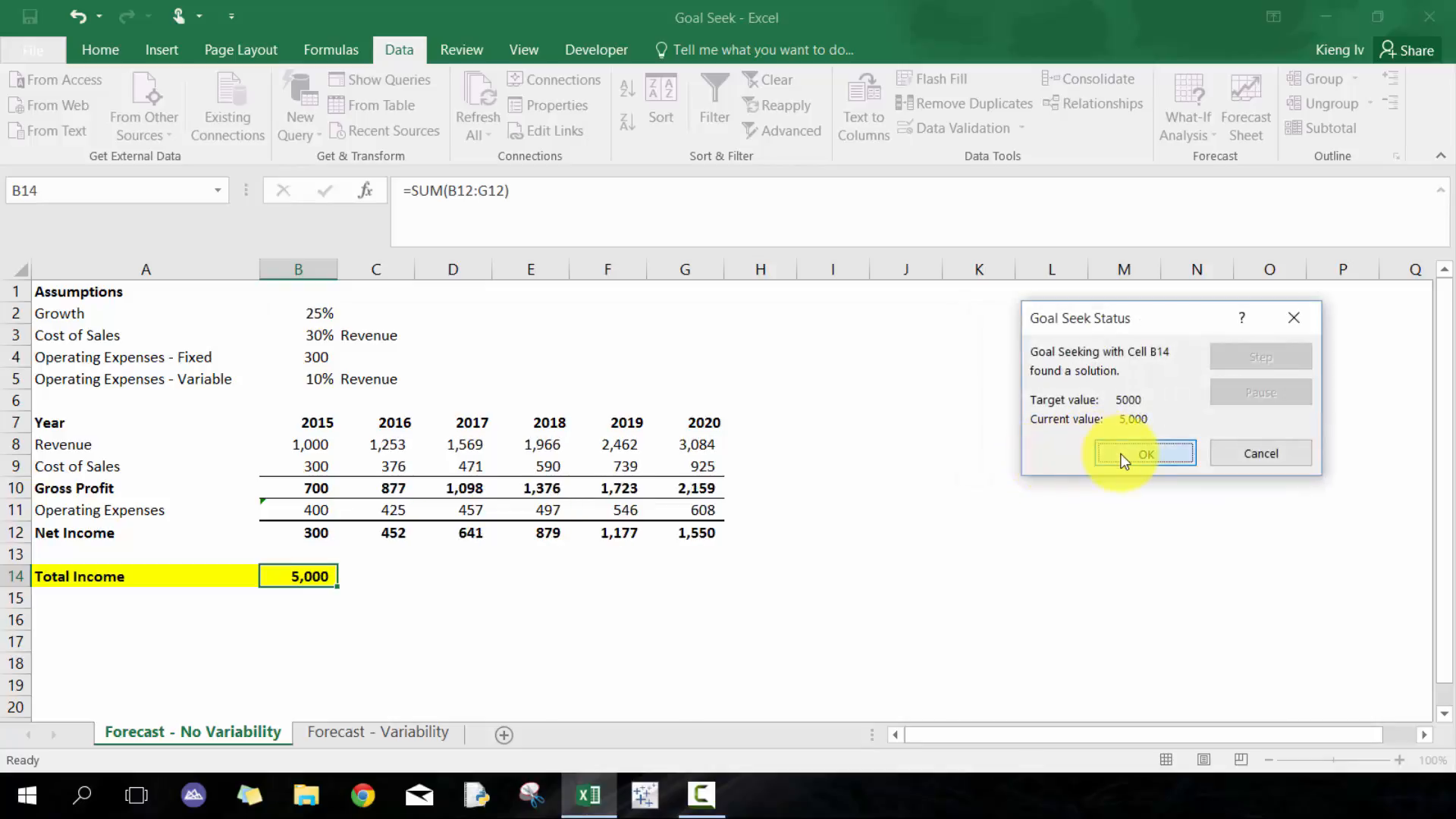
pyautogui.click(1124, 461)
pyautogui.click(296, 315)
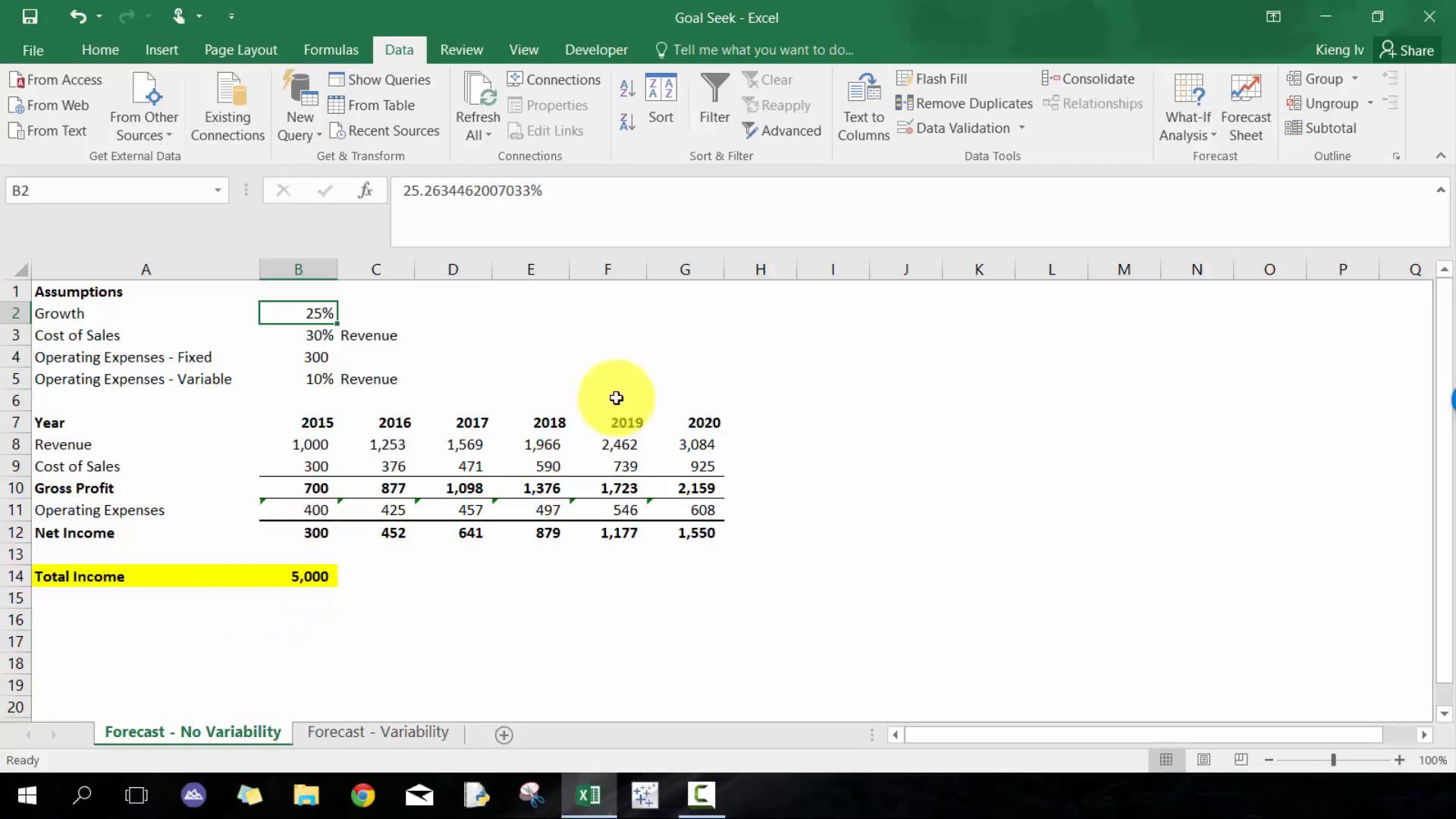
# Step: Run Goal Seek to bring Total Income in B14 to 6000 by changing Cost of Sales in B3, and accept the solution
pyautogui.click(297, 562)
pyautogui.click(298, 576)
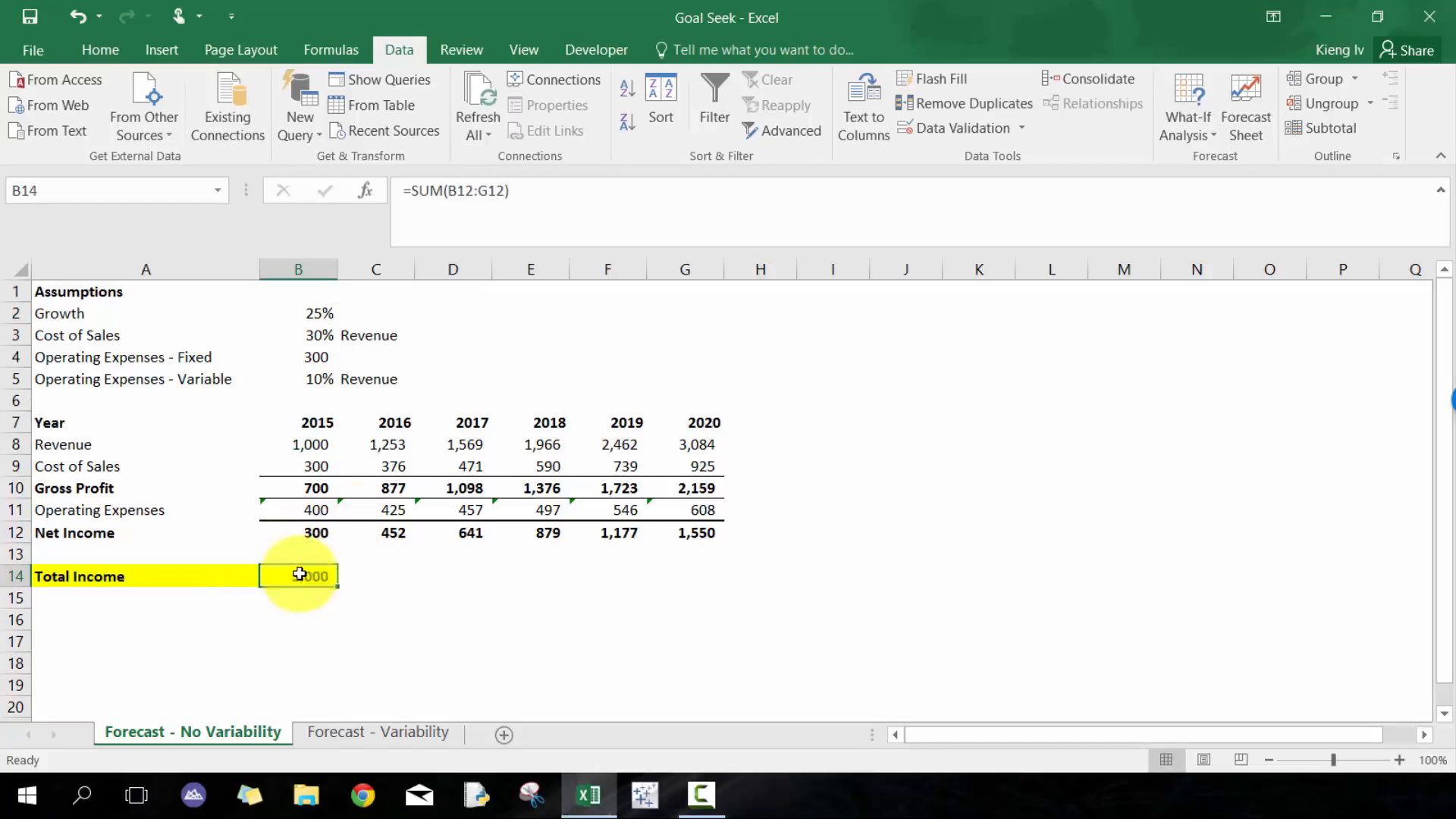
pyautogui.click(1181, 140)
pyautogui.click(1197, 185)
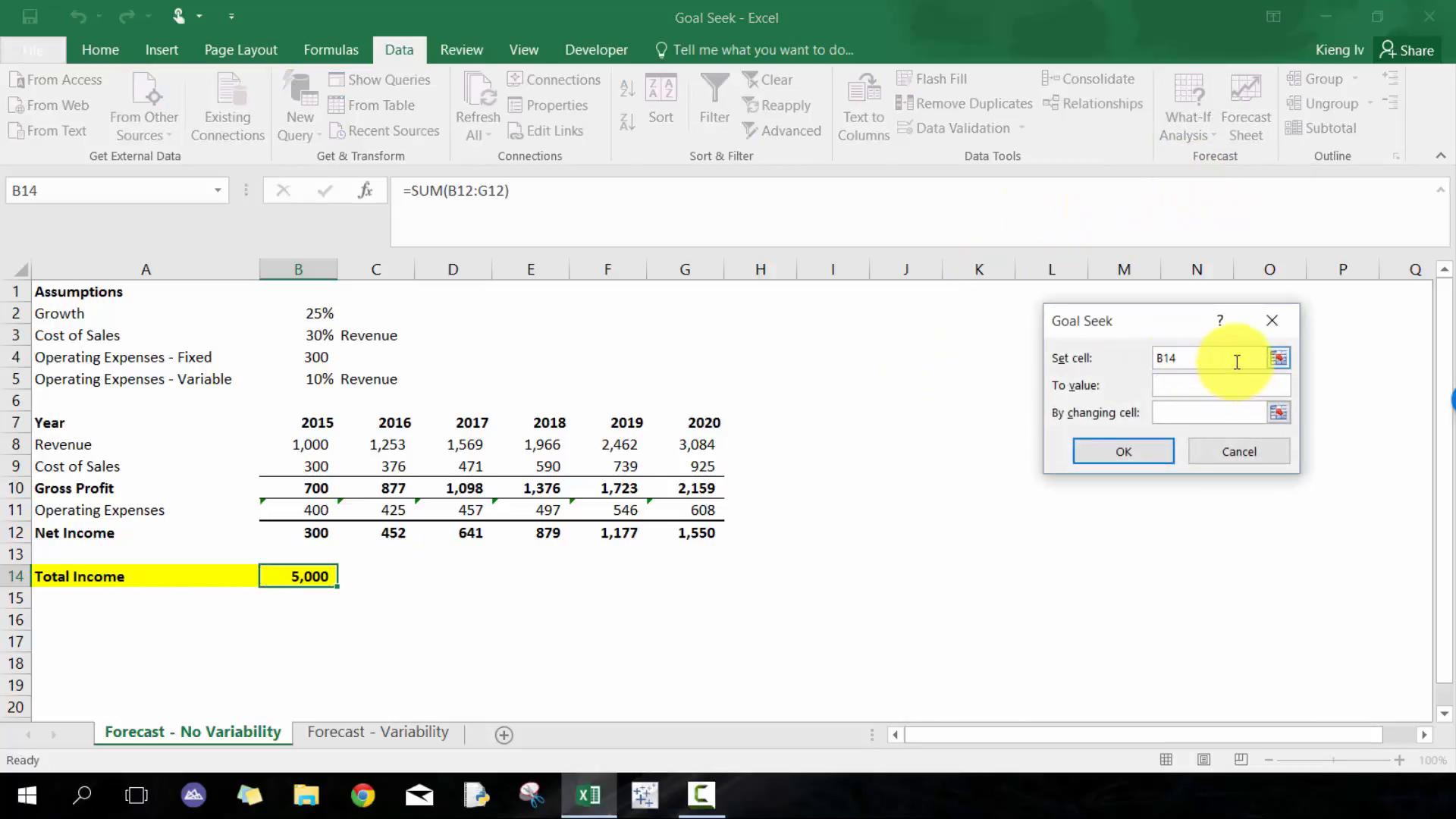
pyautogui.click(1211, 384)
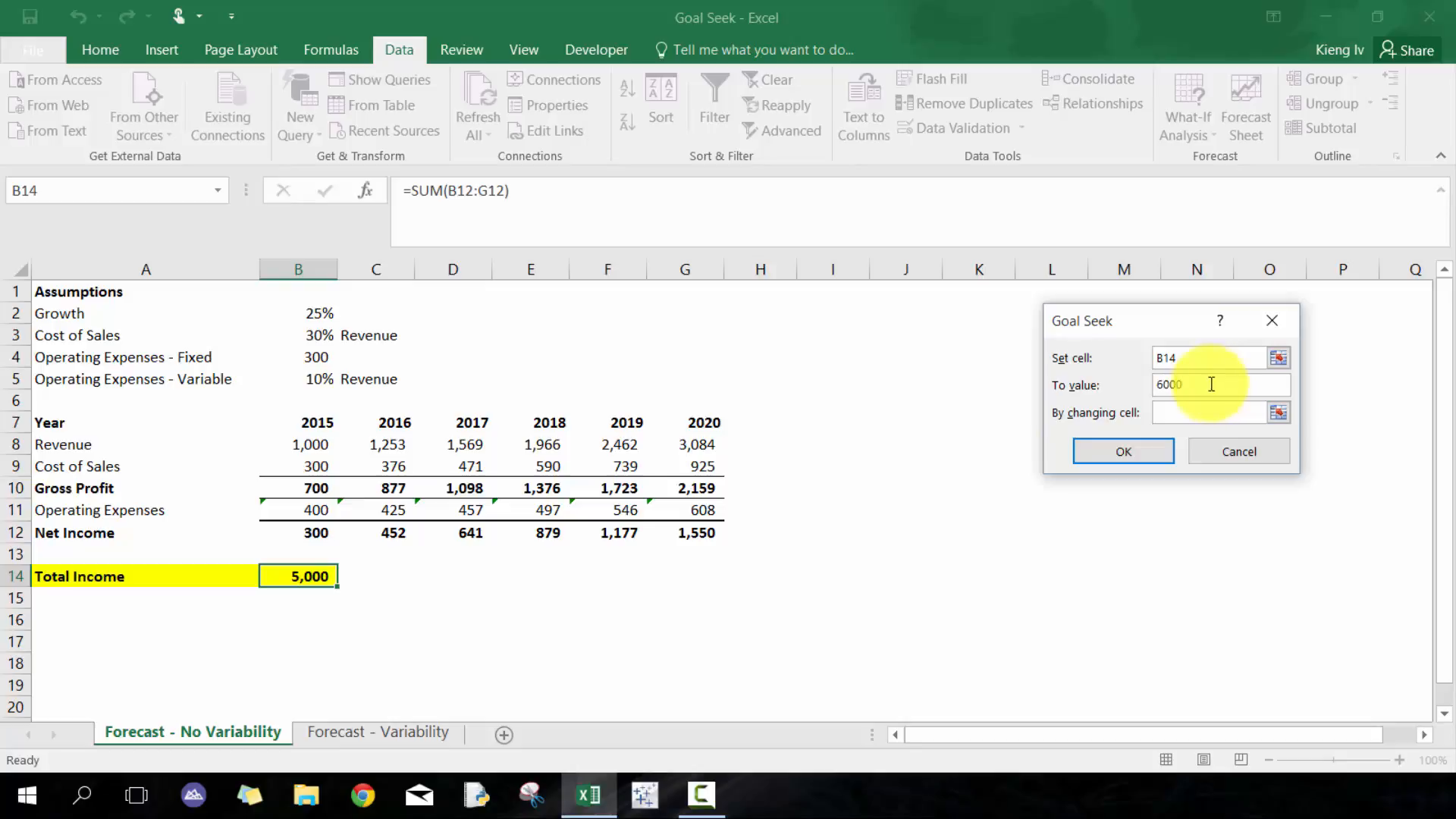
pyautogui.click(1280, 413)
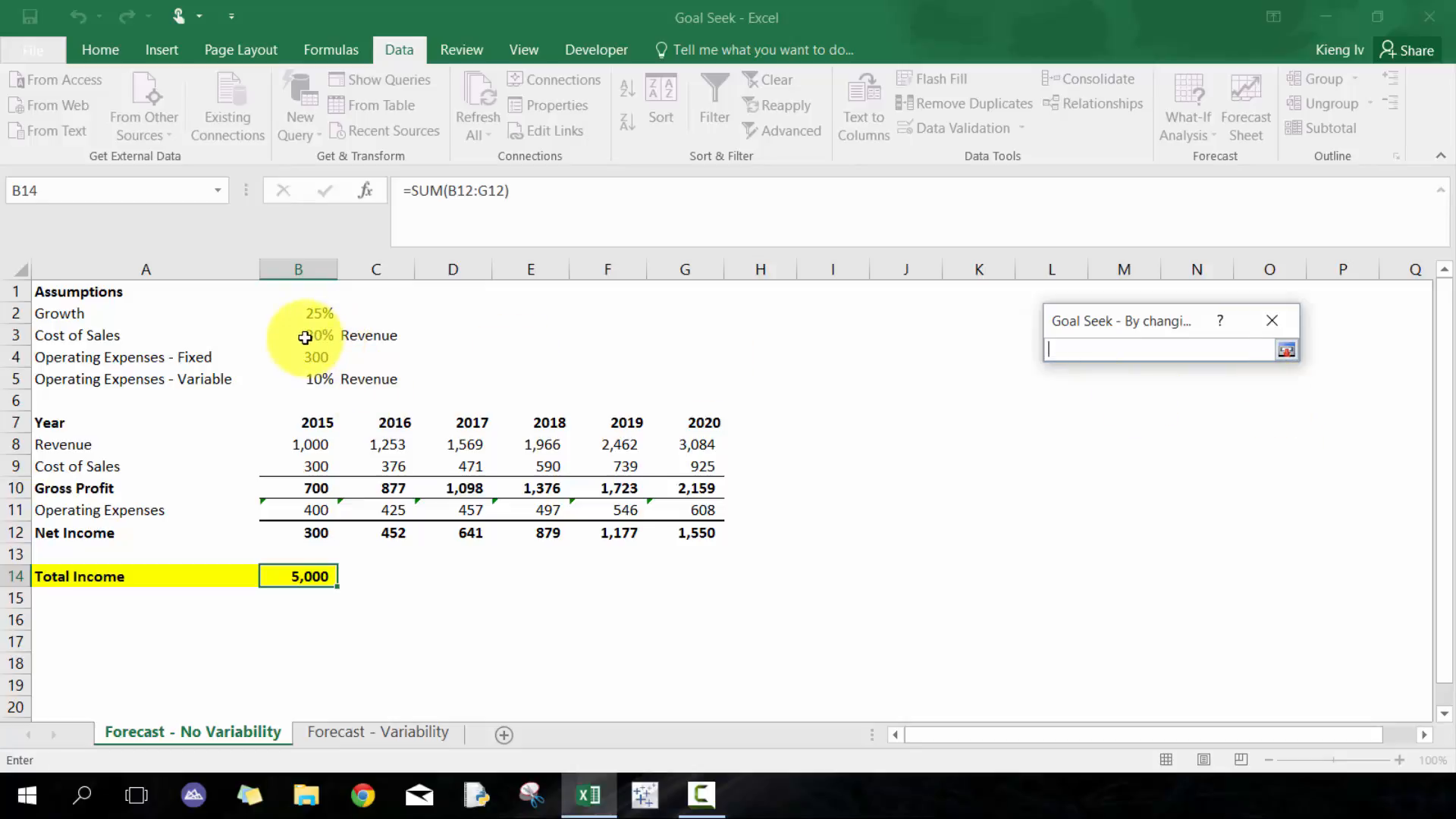
pyautogui.press('Return')
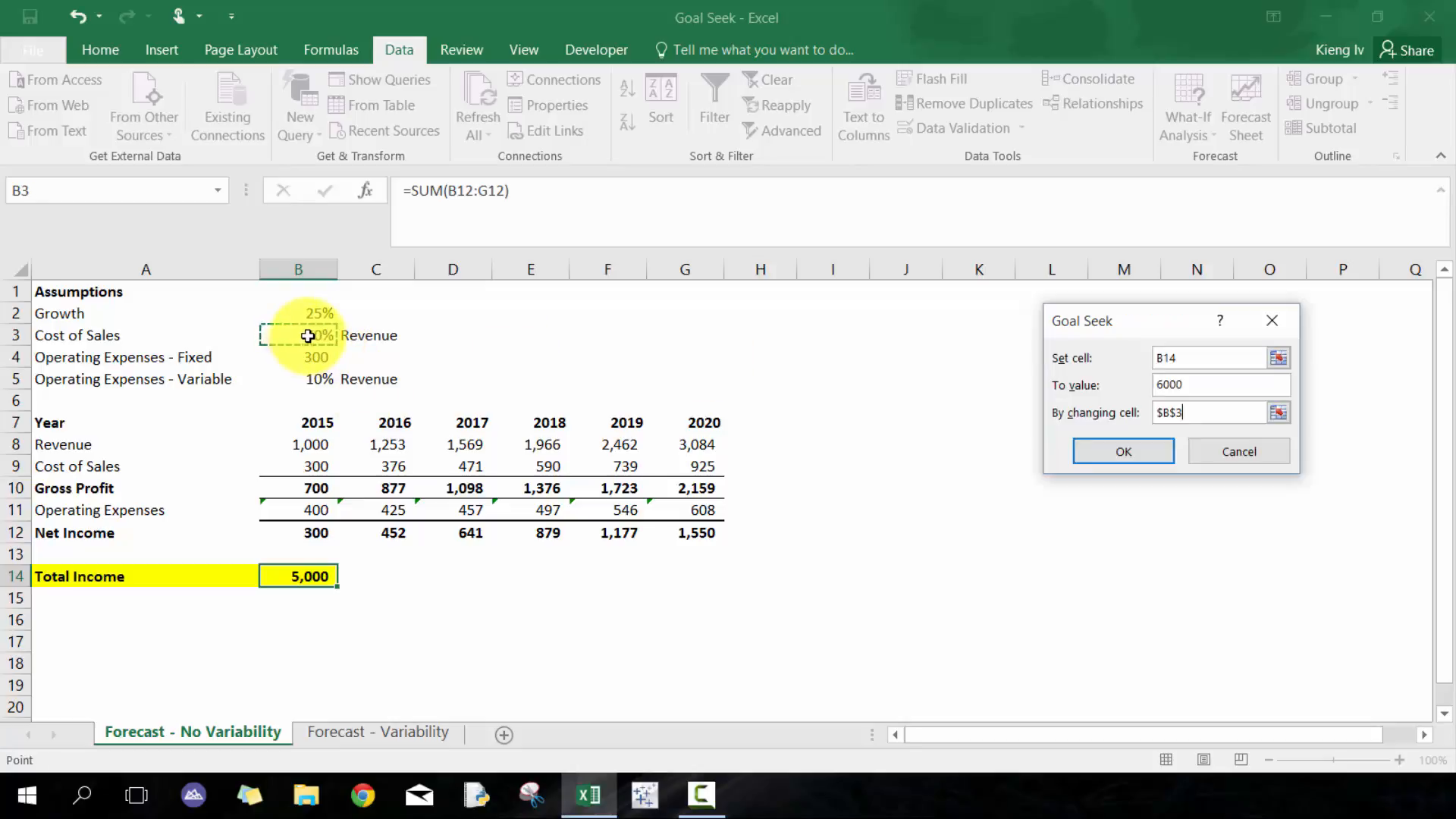
pyautogui.click(1122, 453)
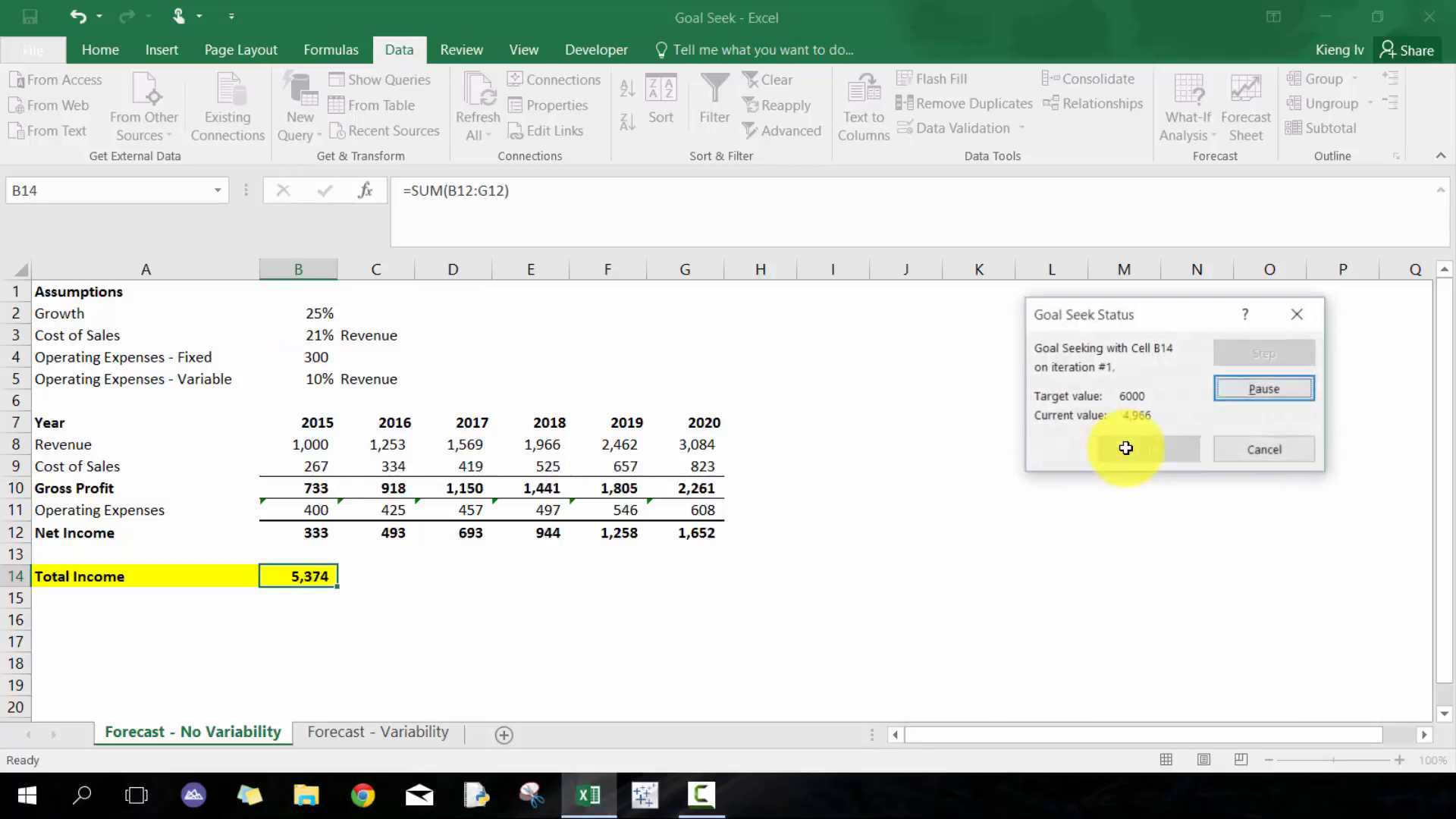
pyautogui.click(1127, 448)
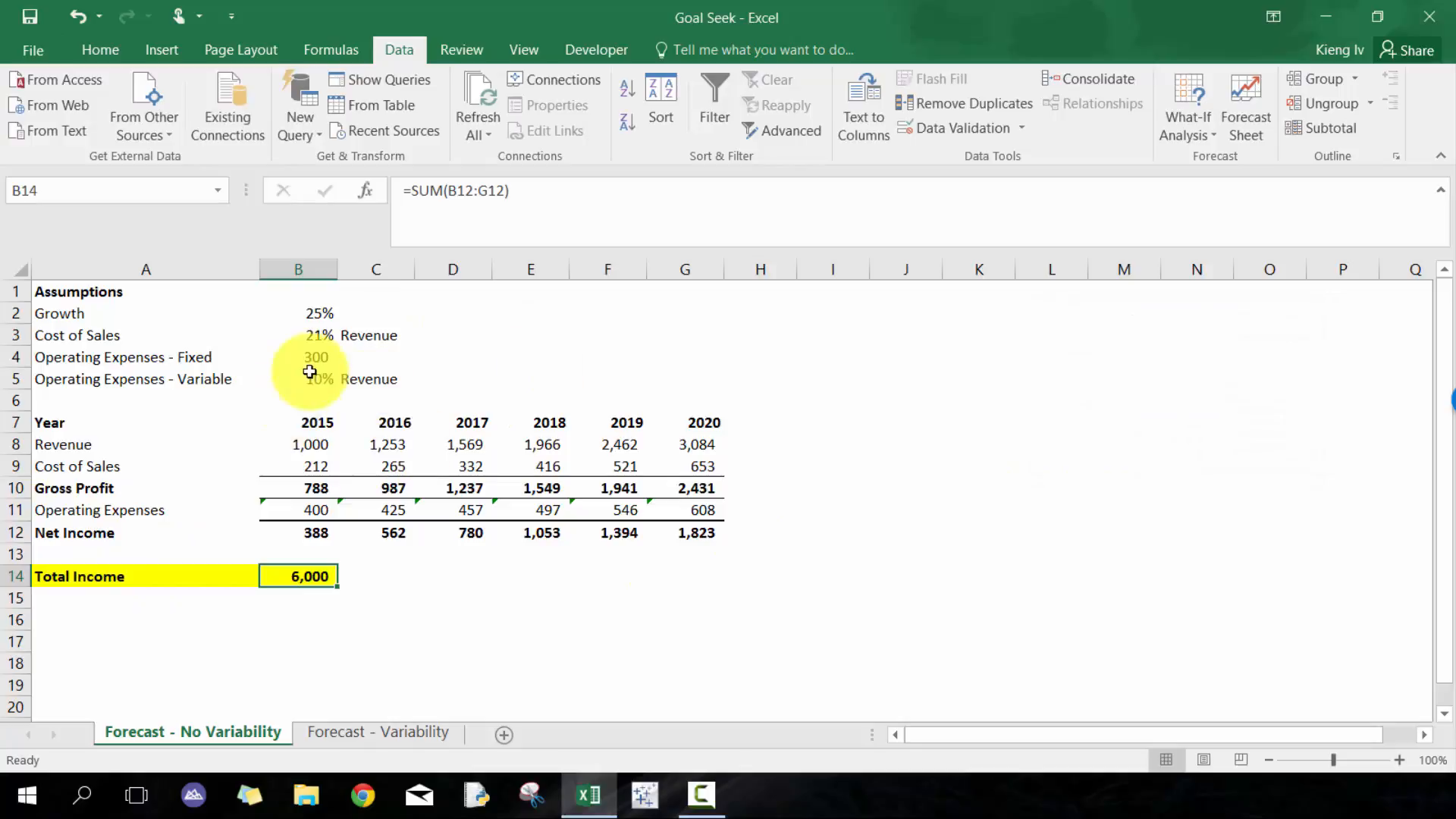
# Step: Inspect the exact Cost of Sales percentage in B3 and the formulas behind Total Income and 2016 Revenue
pyautogui.click(328, 335)
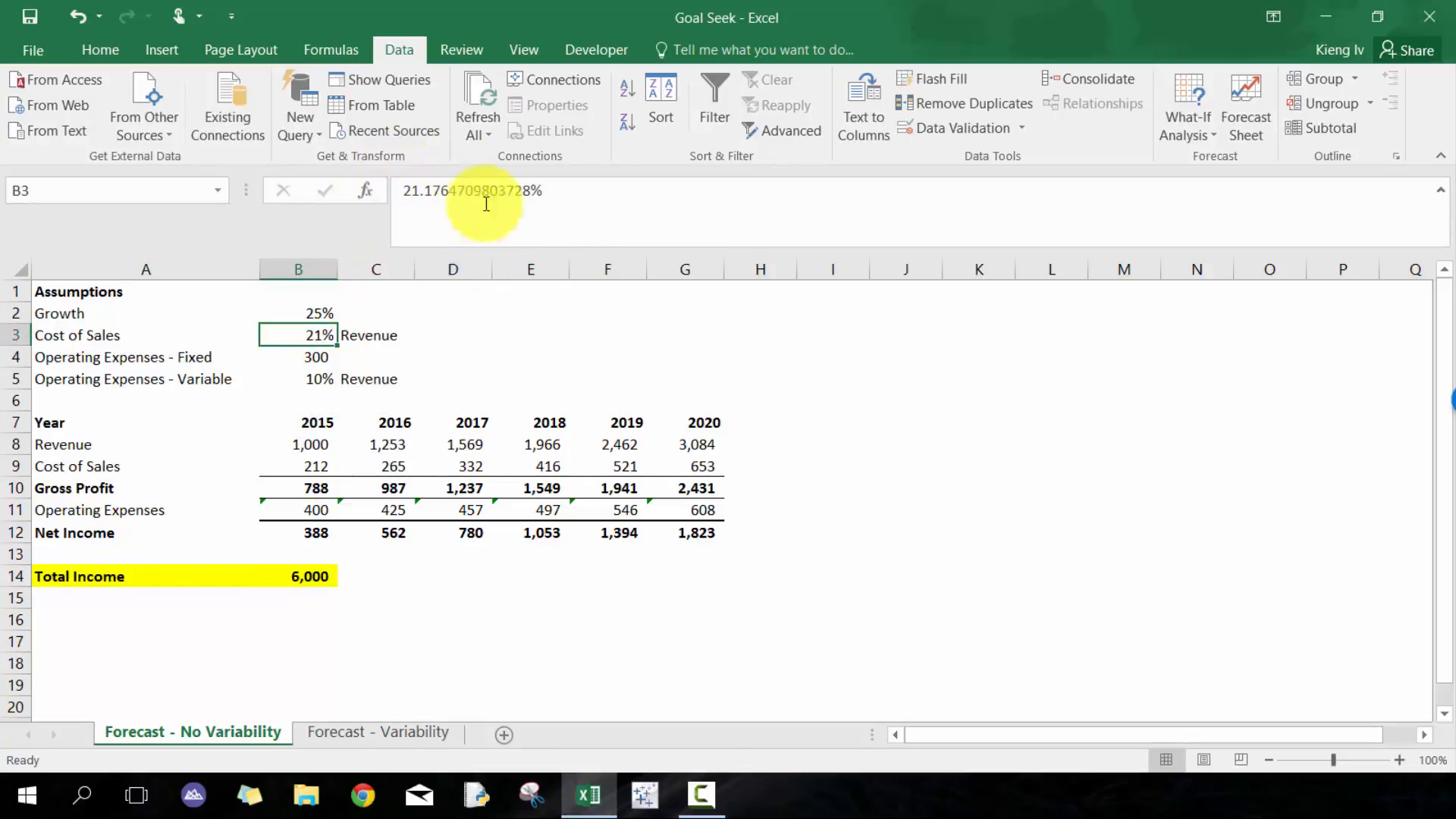
pyautogui.click(408, 190)
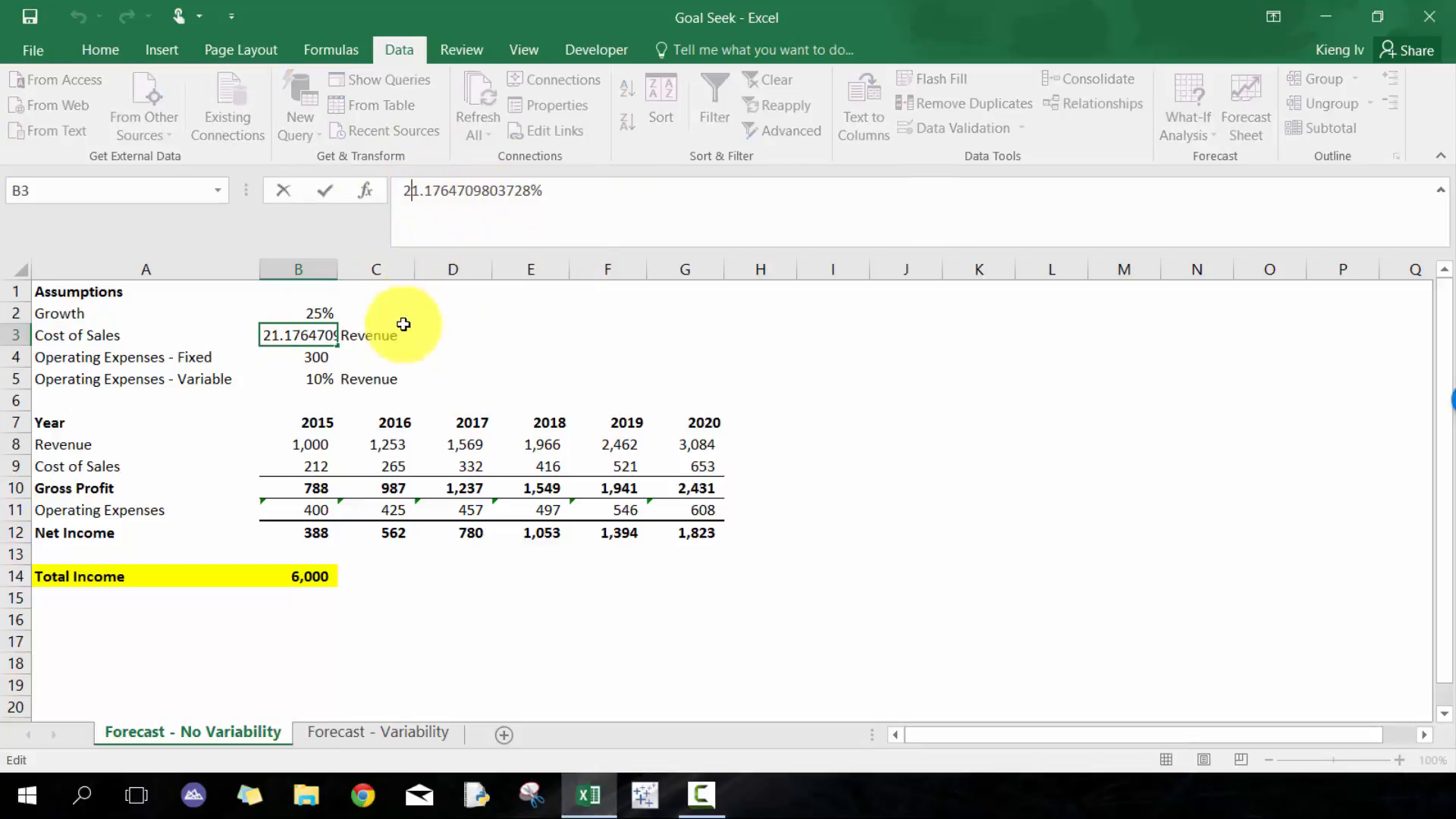
pyautogui.click(402, 327)
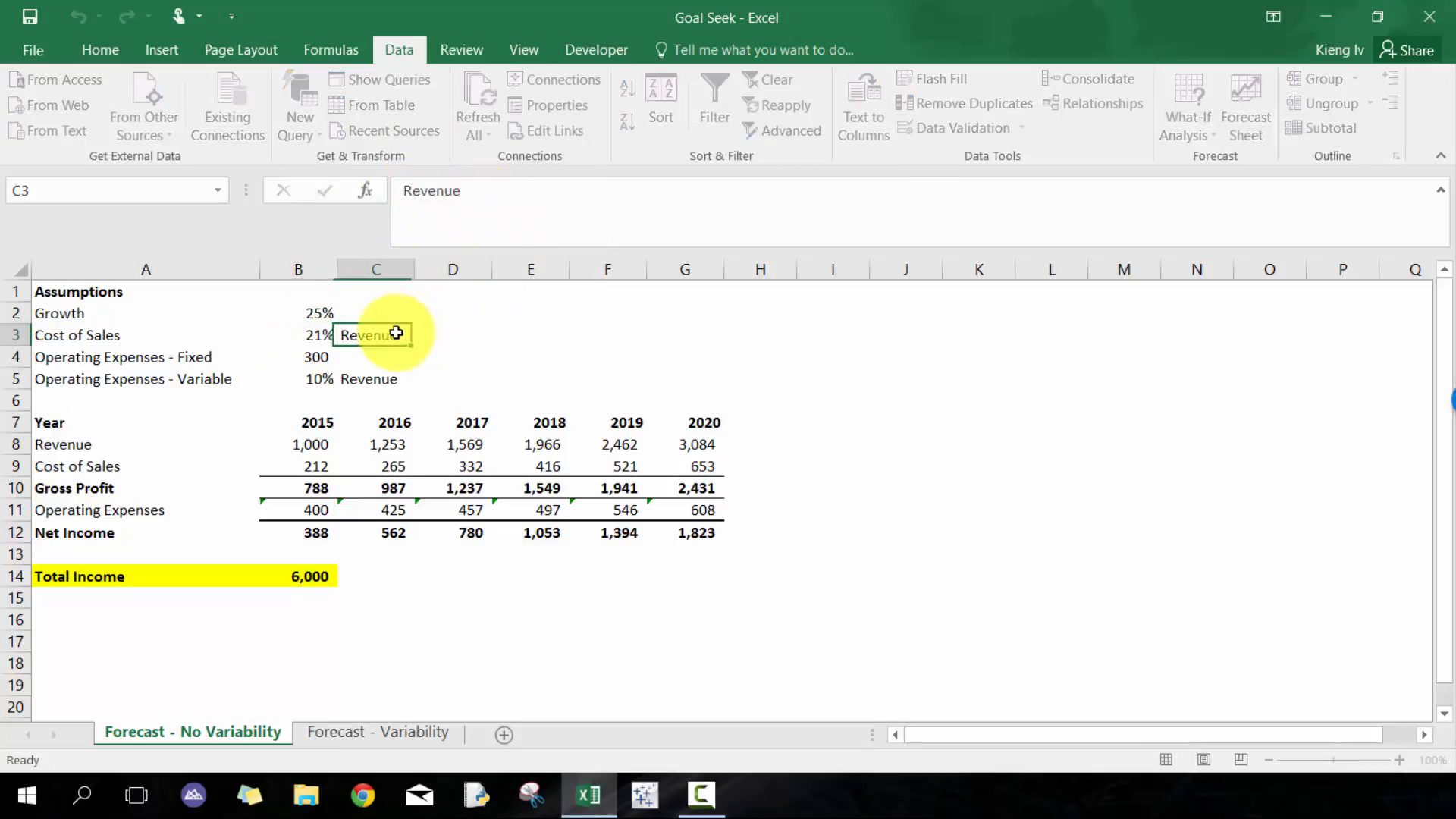
pyautogui.click(305, 572)
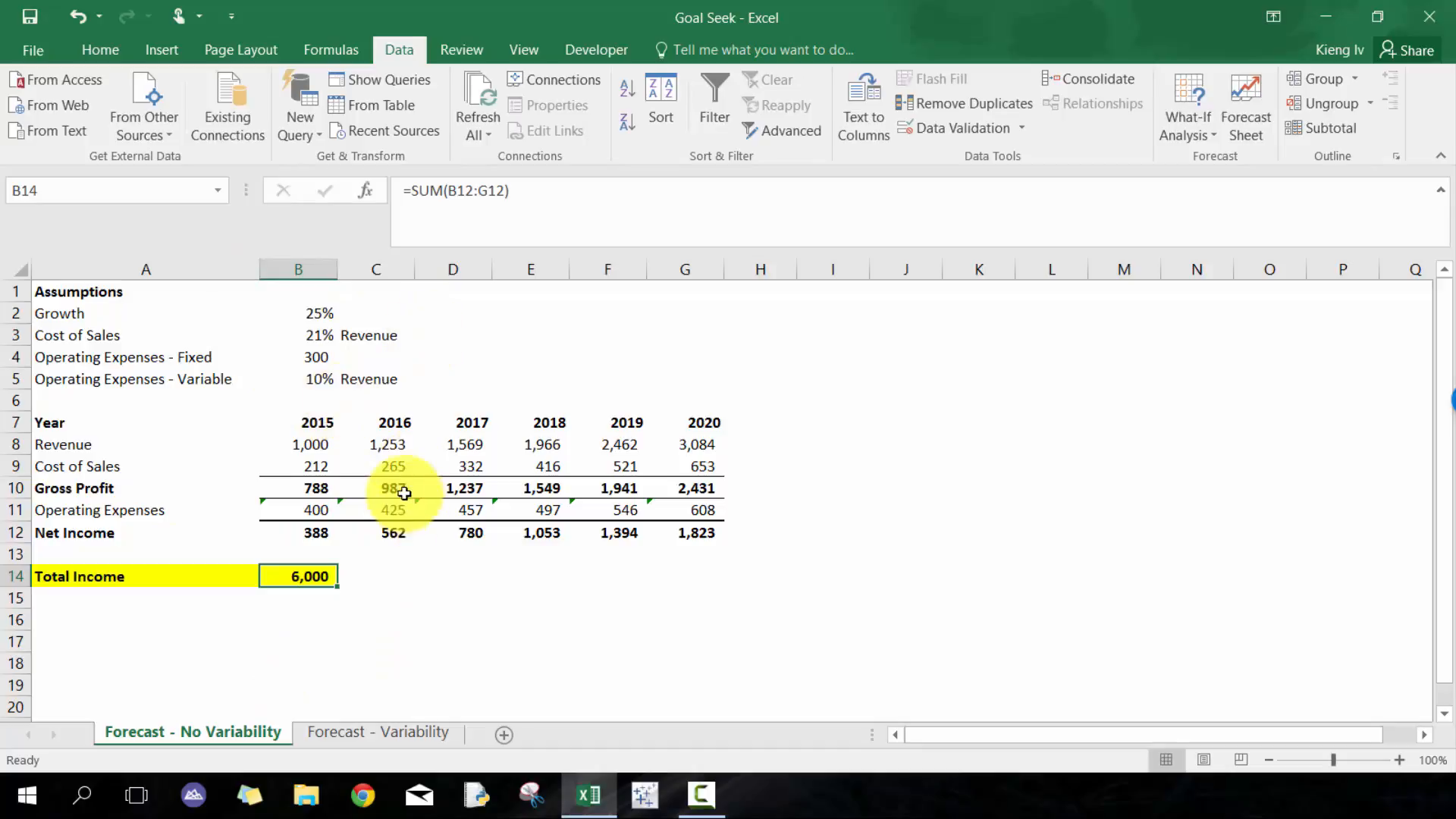
pyautogui.click(383, 443)
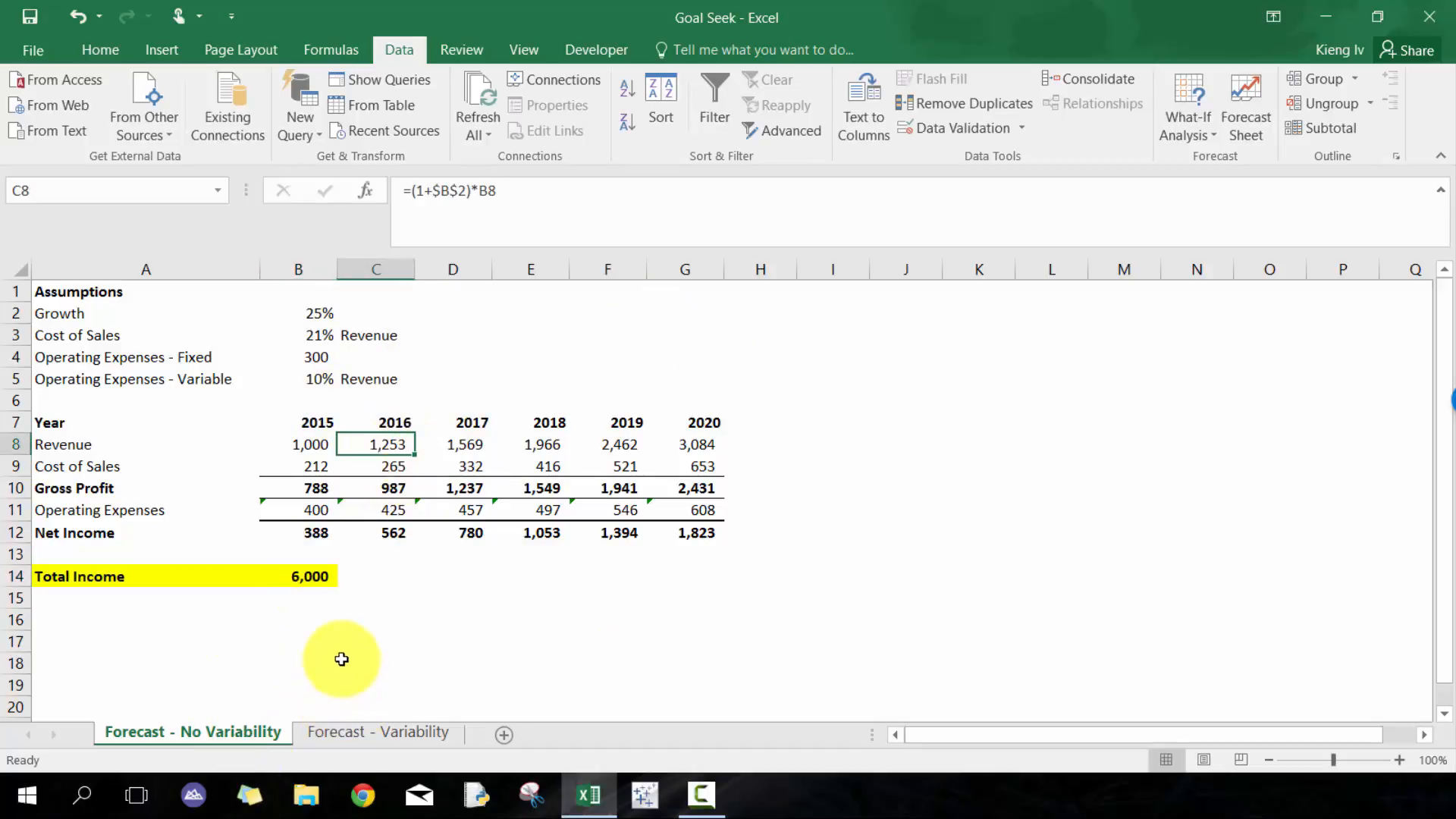
# Step: Switch to the Forecast - Variability sheet and examine the variability percentages in D2:D3 and the 2016 Revenue formula in C8
pyautogui.click(335, 738)
pyautogui.click(133, 307)
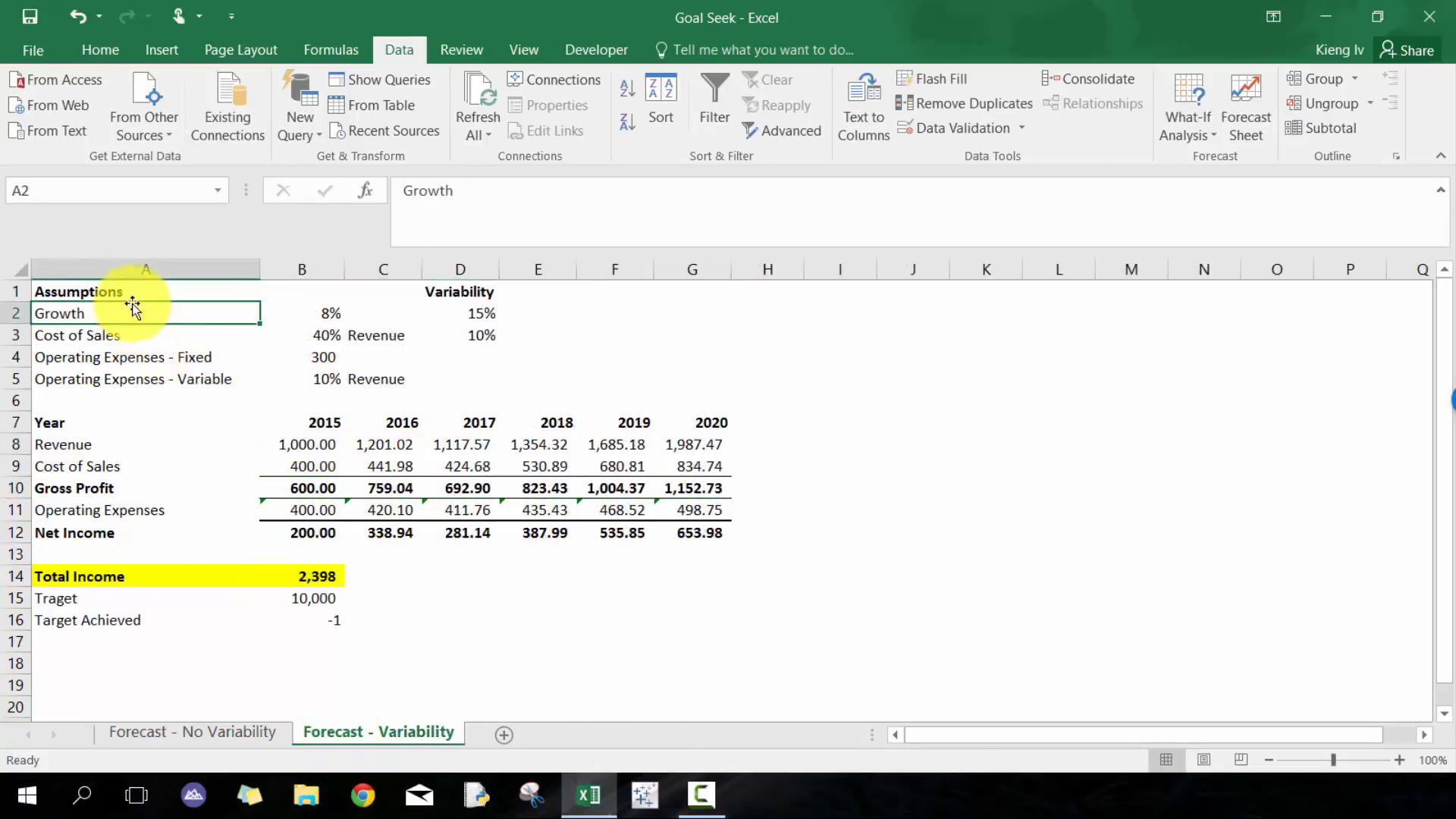
pyautogui.click(131, 289)
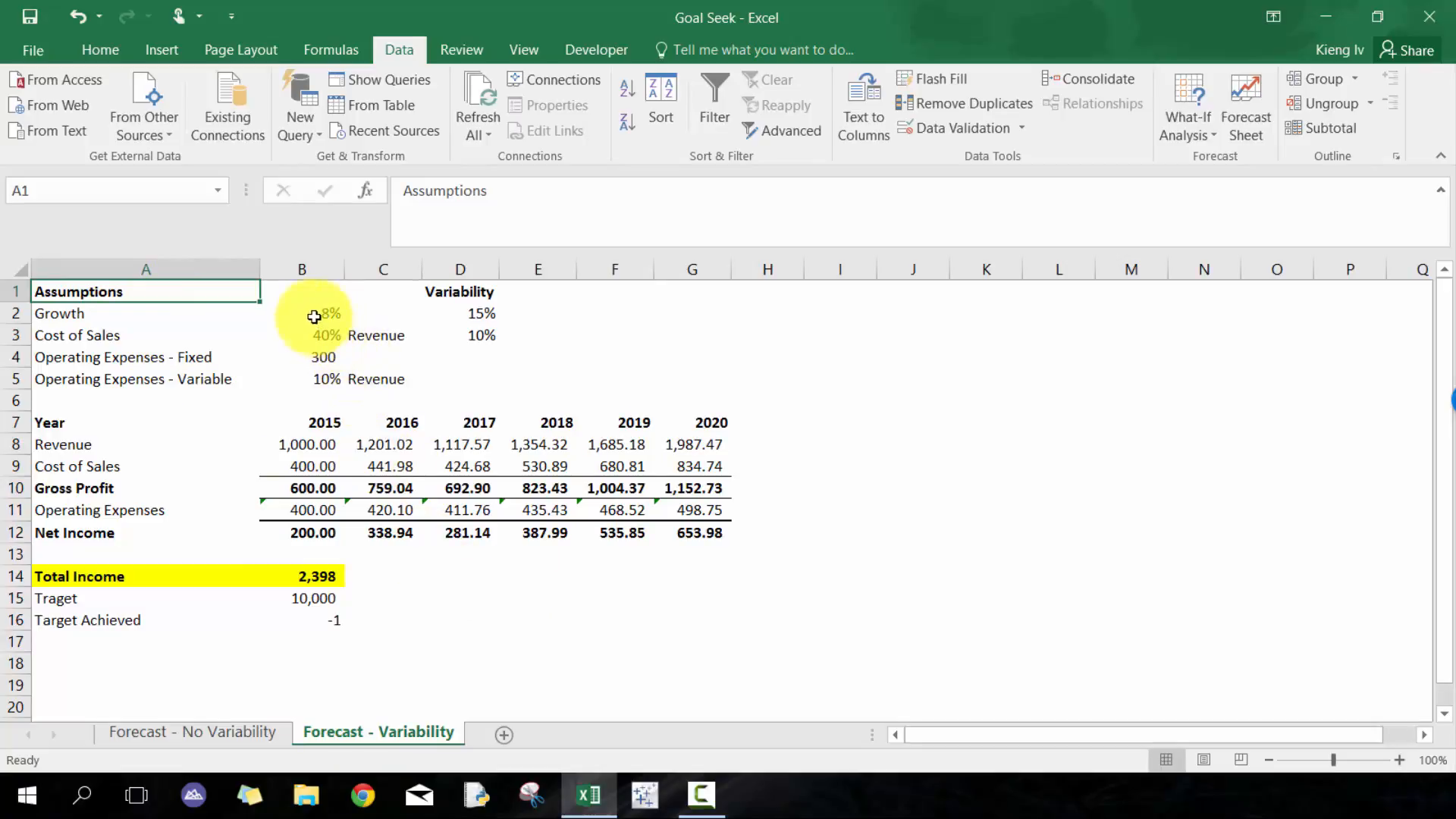
pyautogui.moveTo(449, 307); pyautogui.dragTo(432, 328)
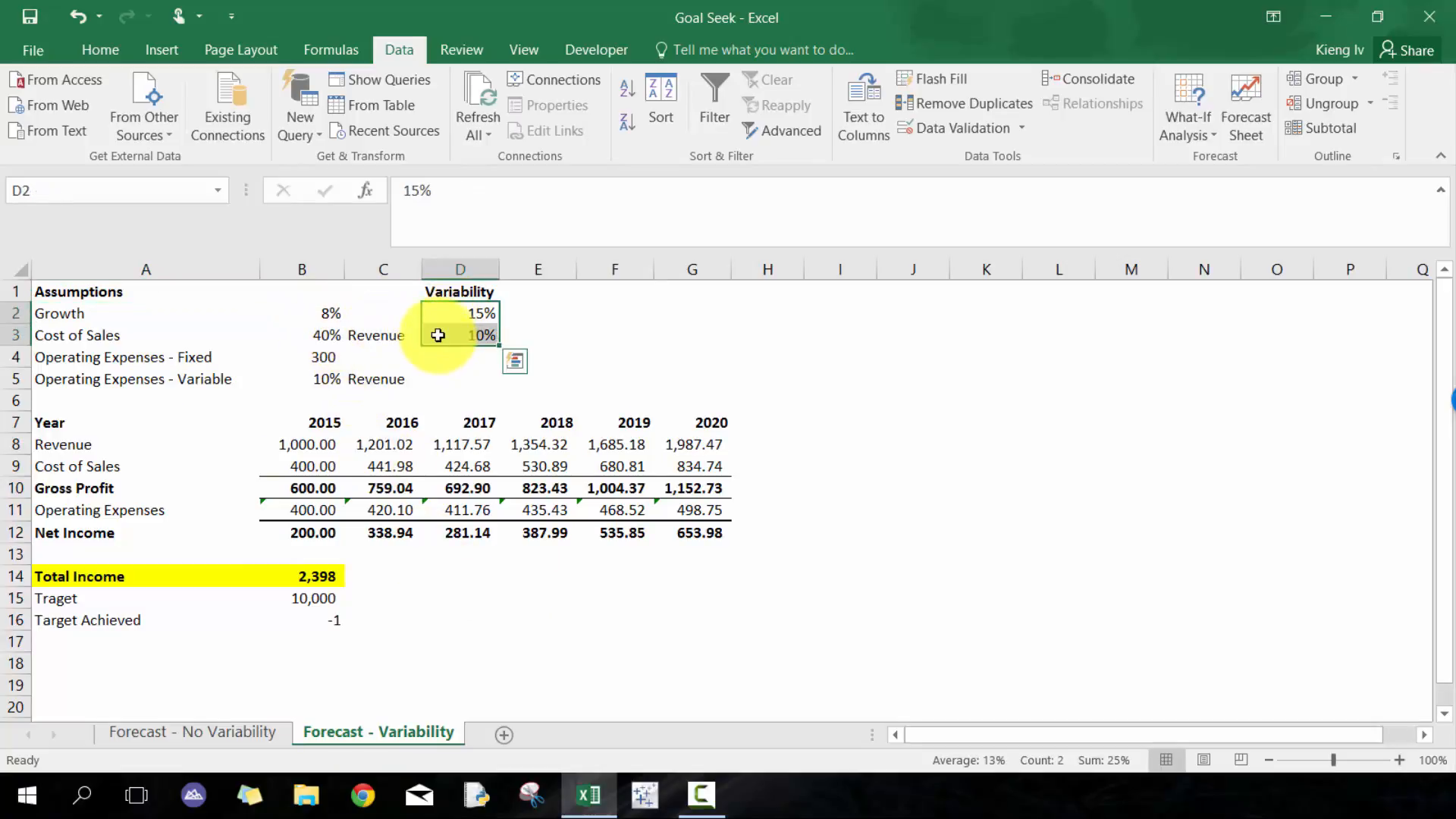
pyautogui.press('Return')
pyautogui.click(448, 317)
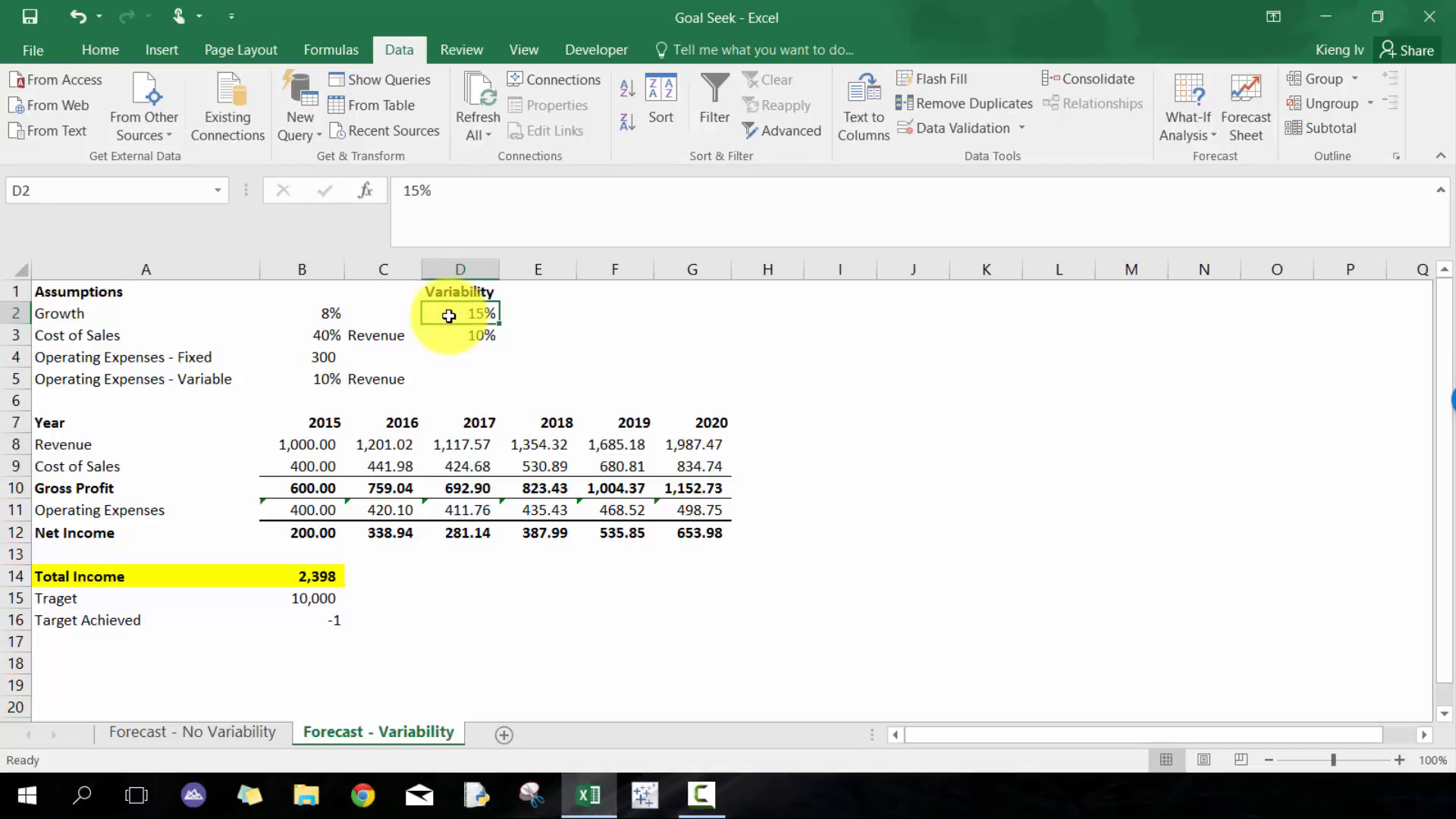
pyautogui.press('Return')
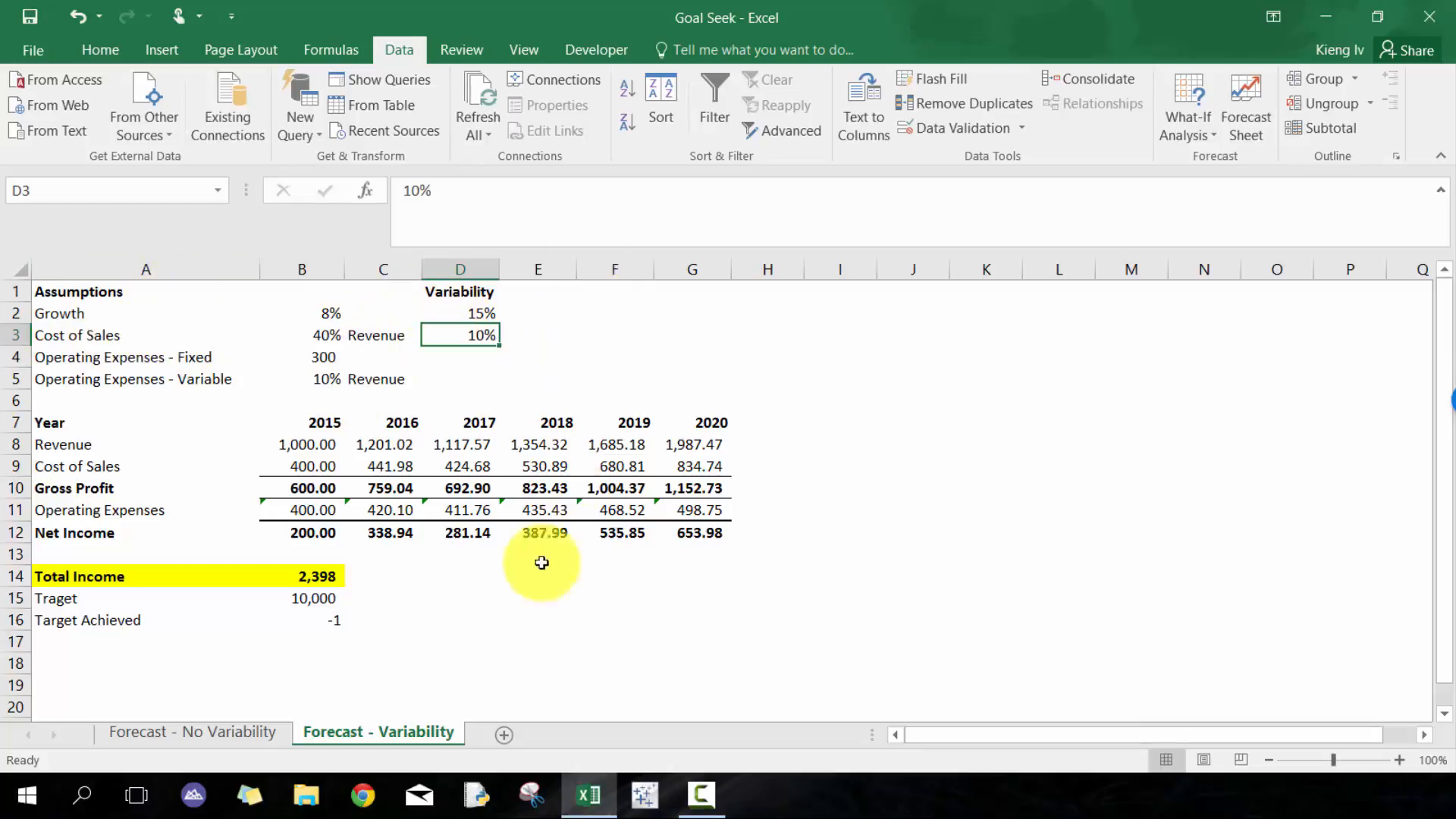
pyautogui.click(383, 443)
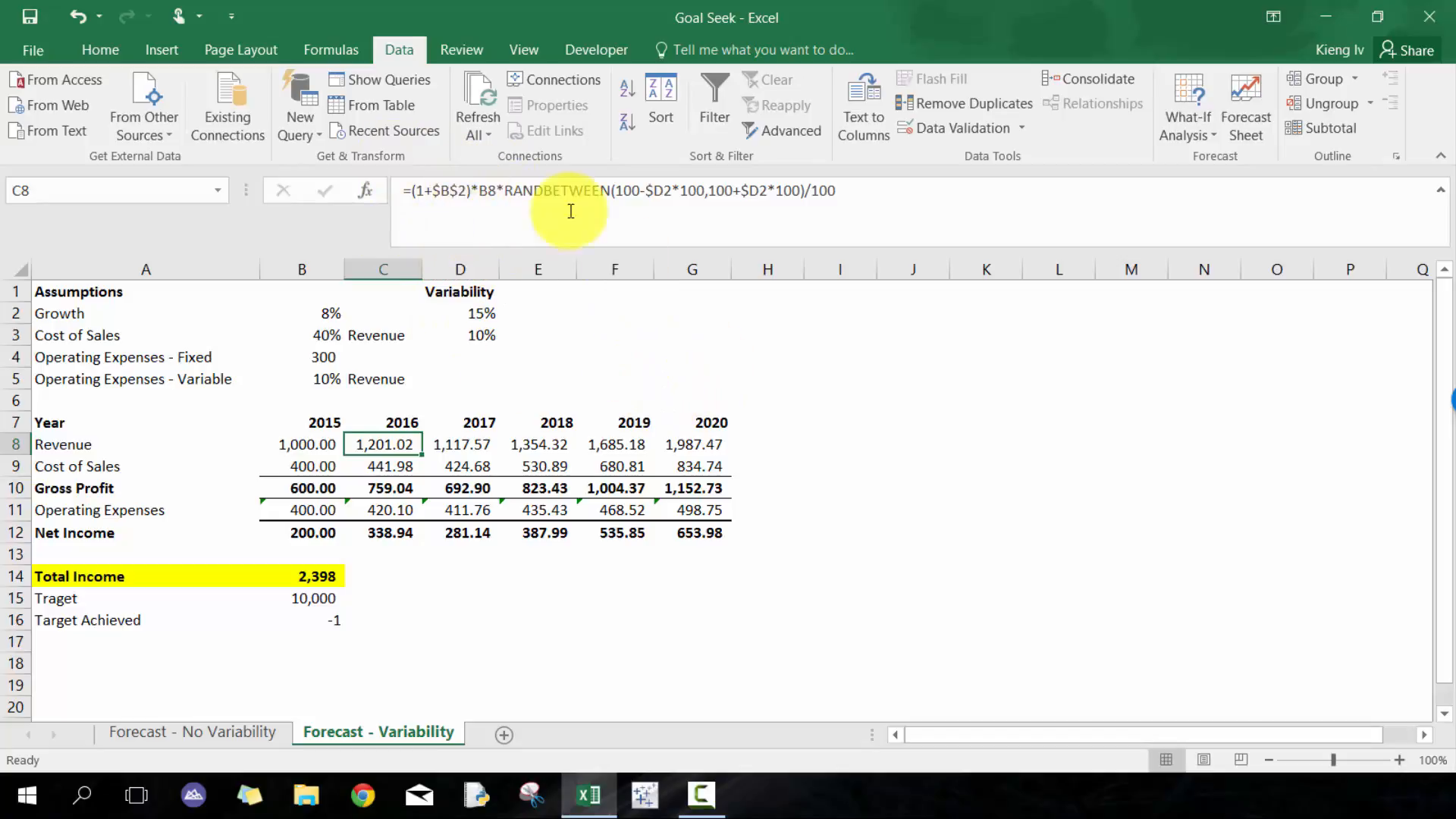
# Step: Set the income target in B15 to 5000 and check the Total Income formula in B14 above it
pyautogui.click(281, 591)
pyautogui.write('50')
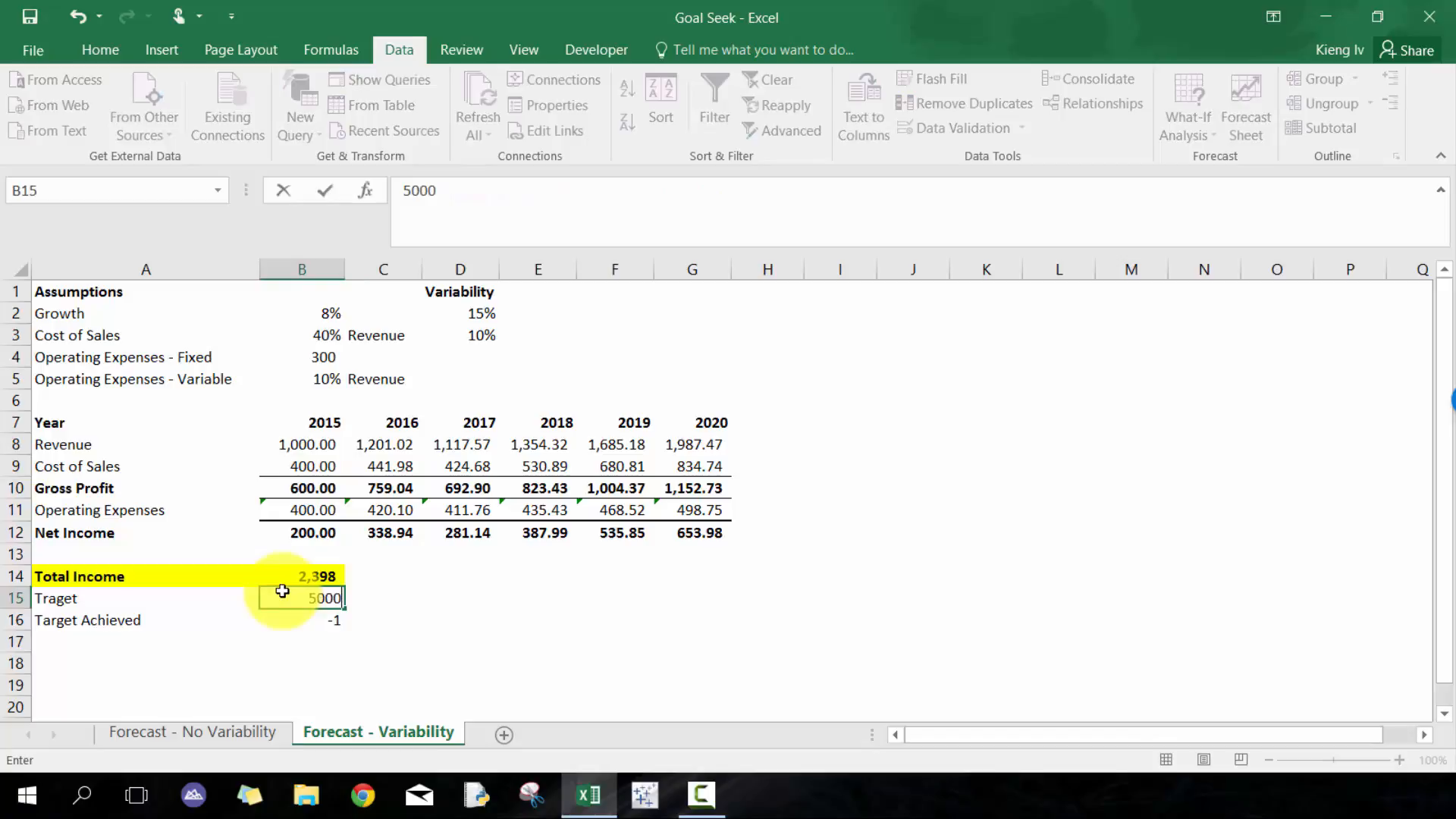
pyautogui.press('Return')
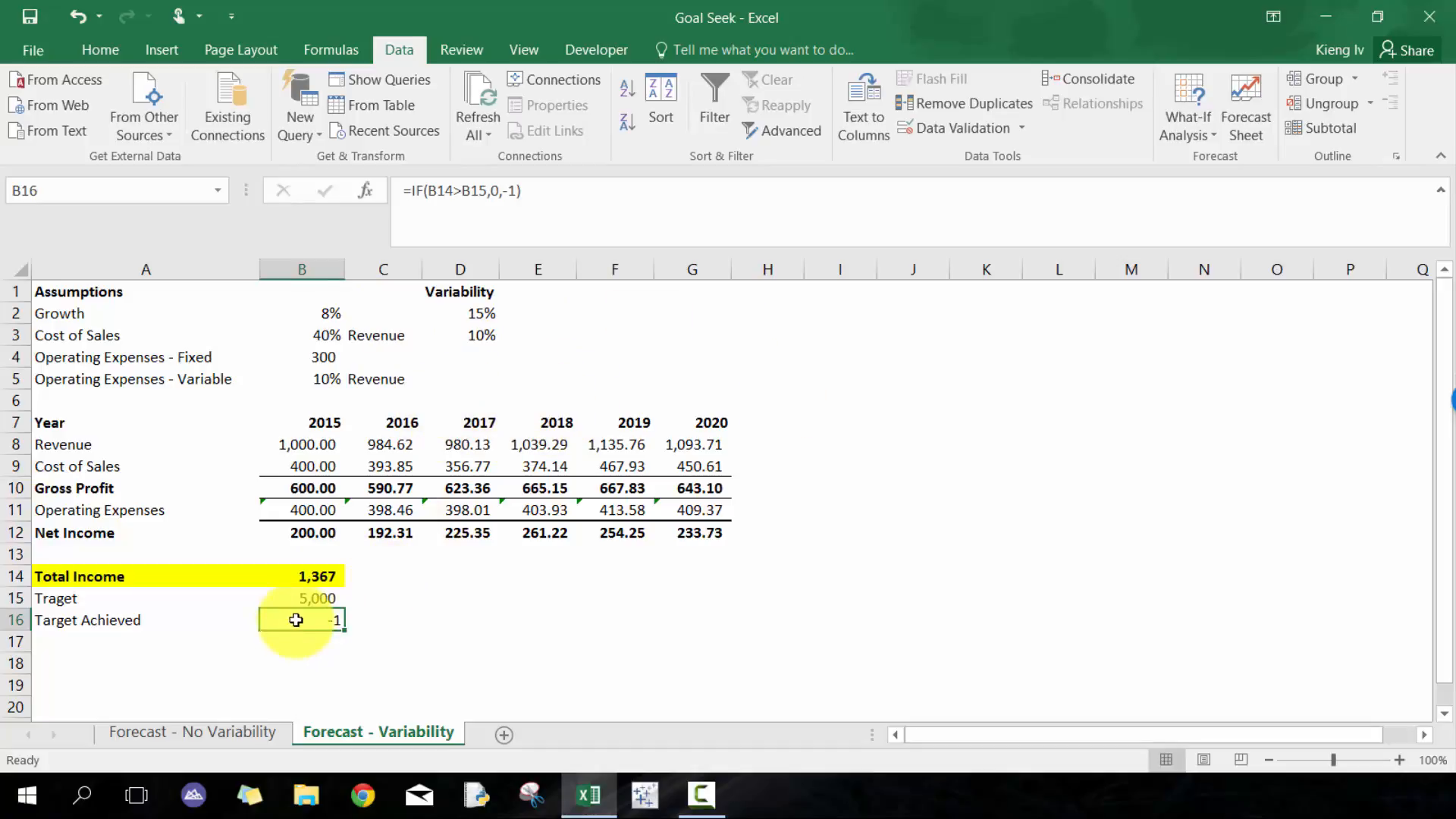
pyautogui.click(312, 598)
pyautogui.click(311, 576)
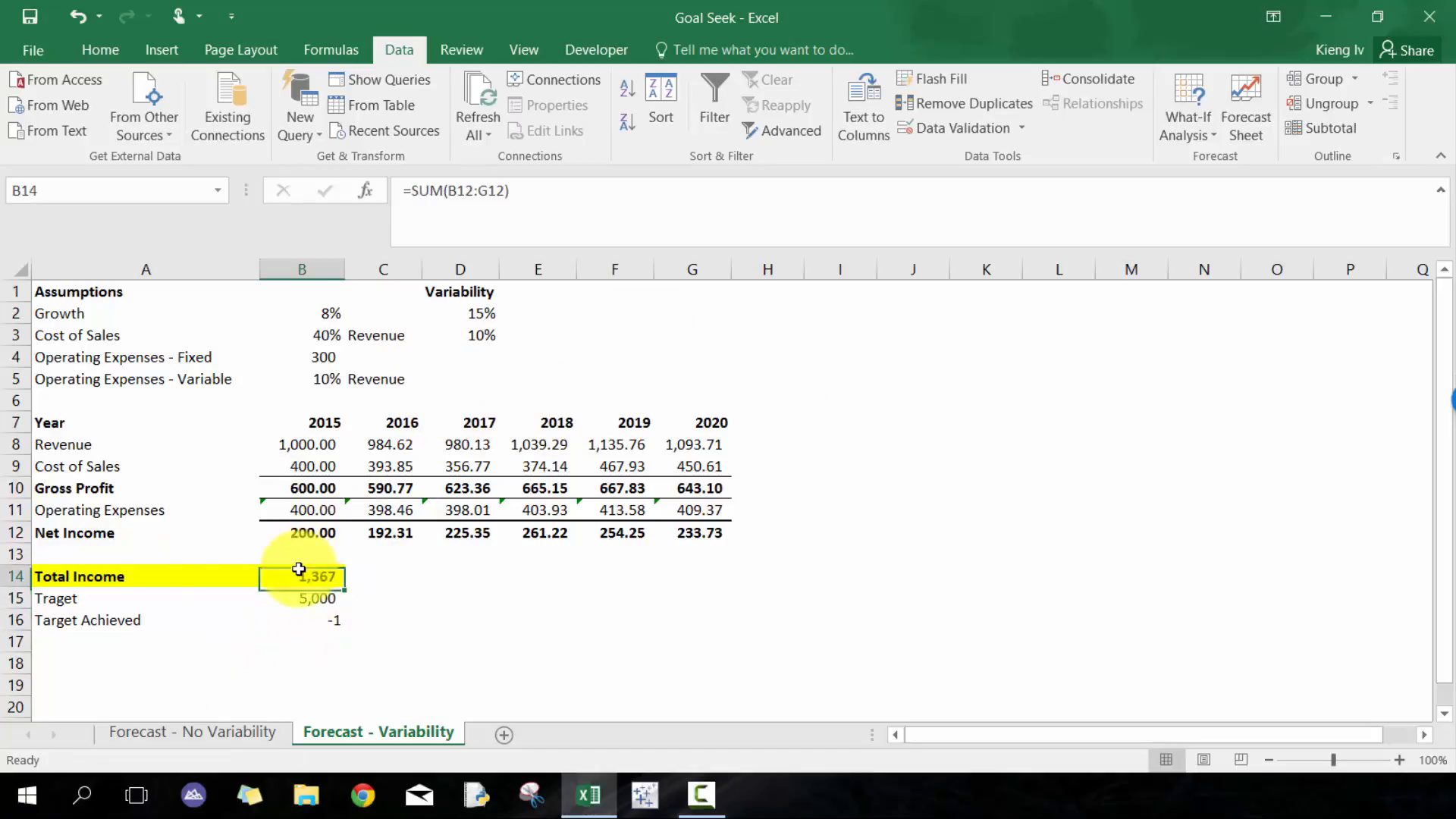
# Step: Start Goal Seek on the Target Achieved formula in B16 and set its goal value to 0
pyautogui.click(294, 618)
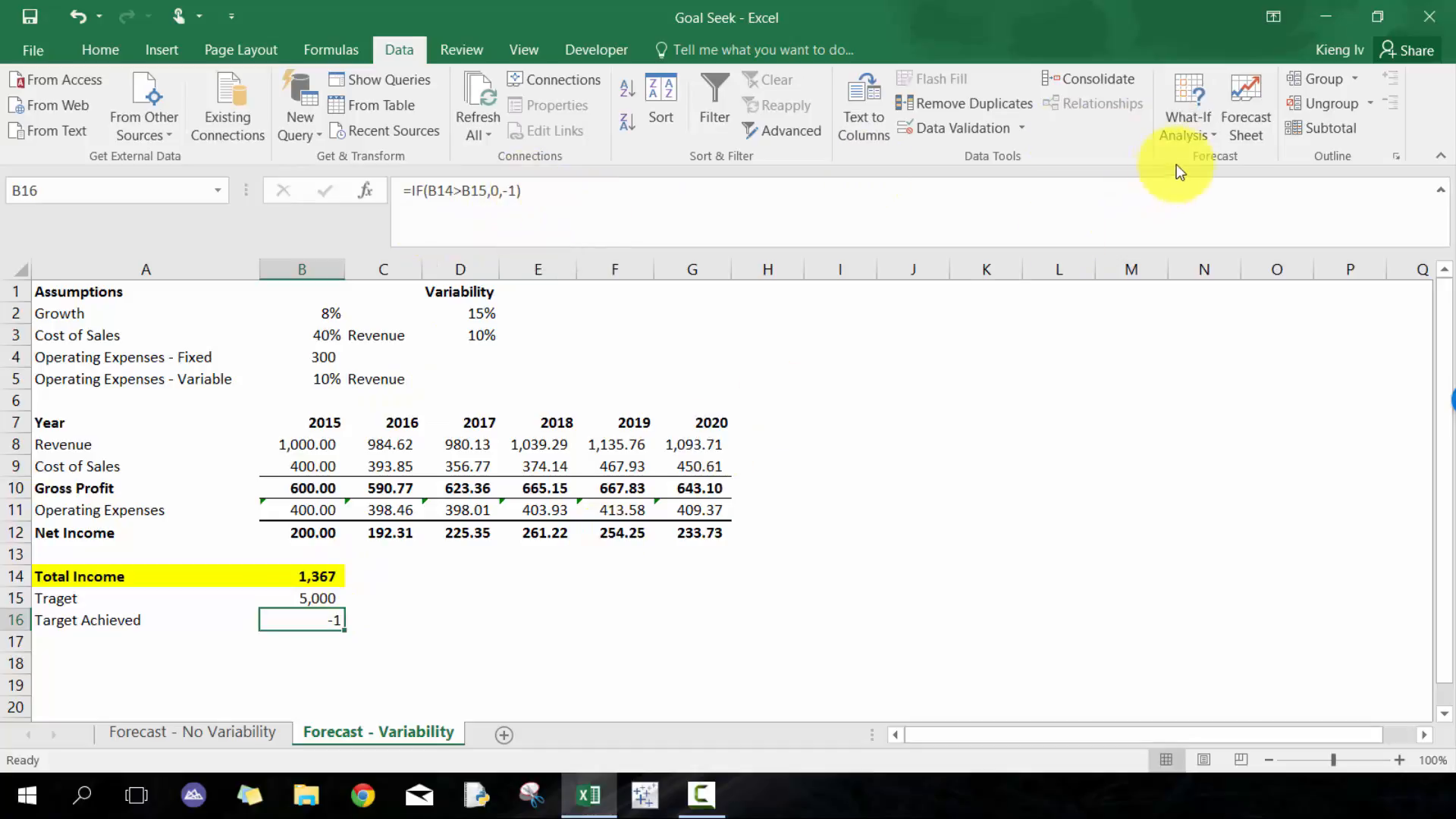
pyautogui.click(1191, 139)
pyautogui.click(1244, 190)
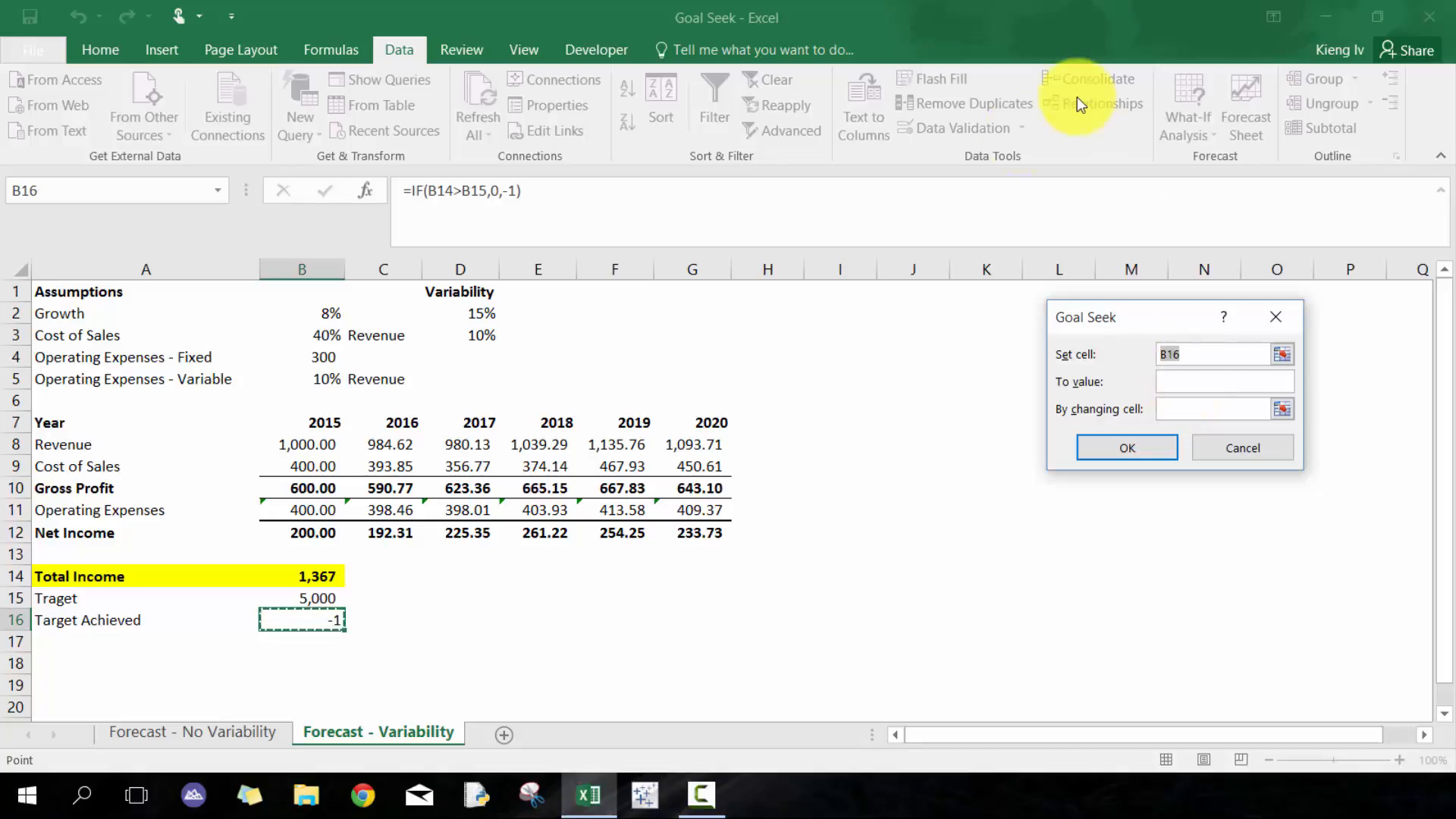
pyautogui.click(1181, 384)
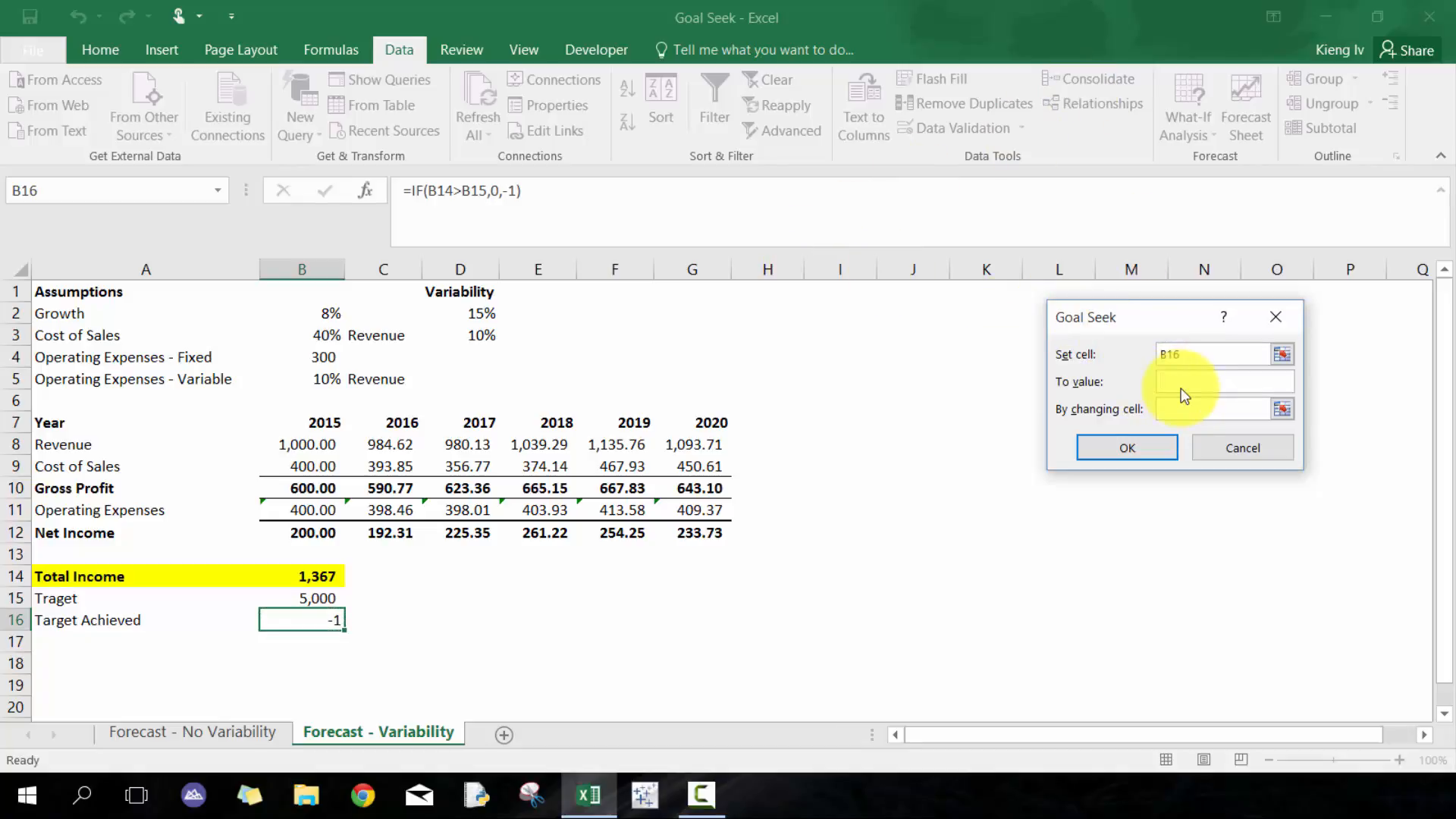
pyautogui.write('0')
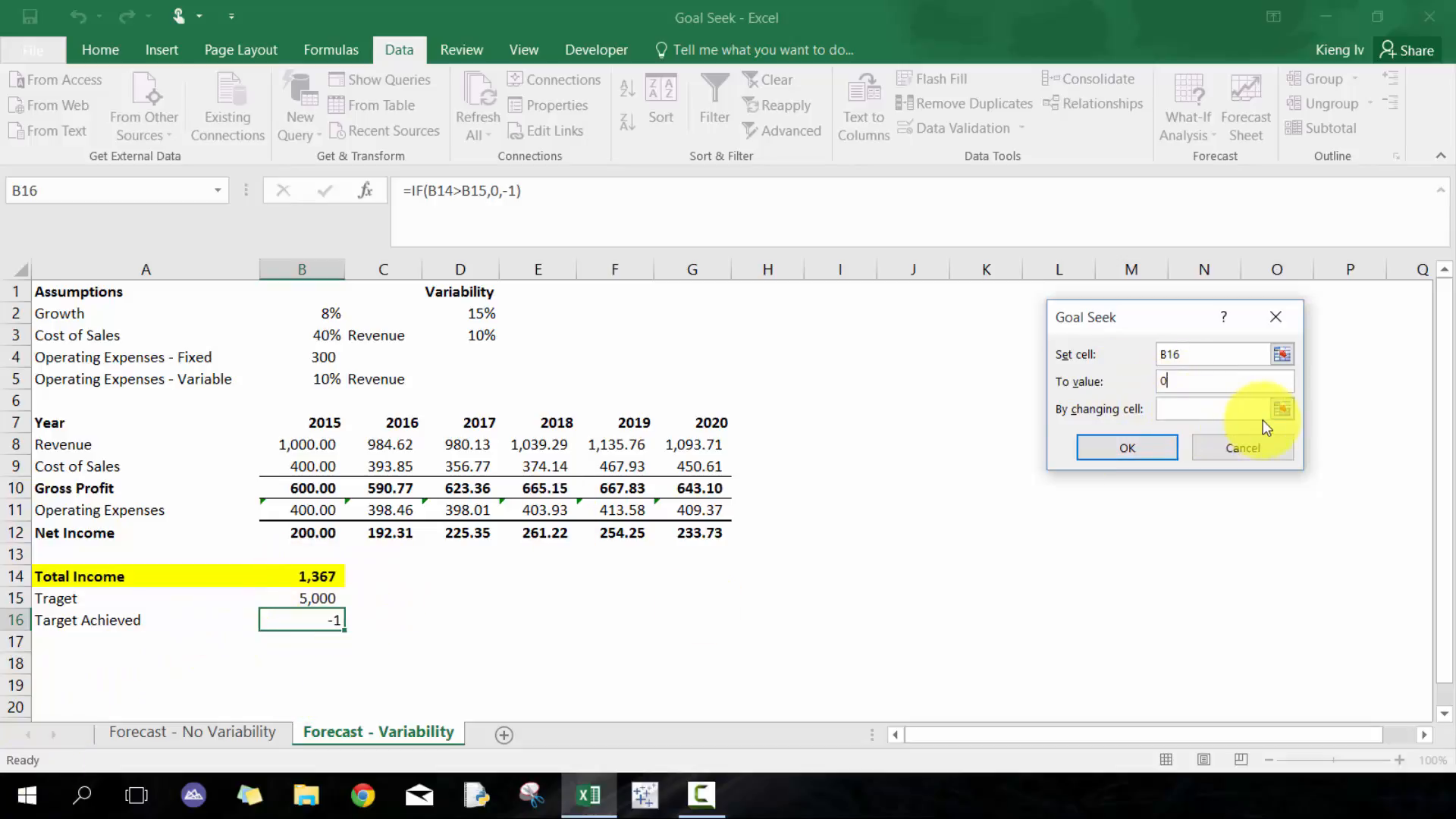
# Step: Make Growth in $B$2 the changing cell, run Goal Seek and accept the solution
pyautogui.click(1282, 407)
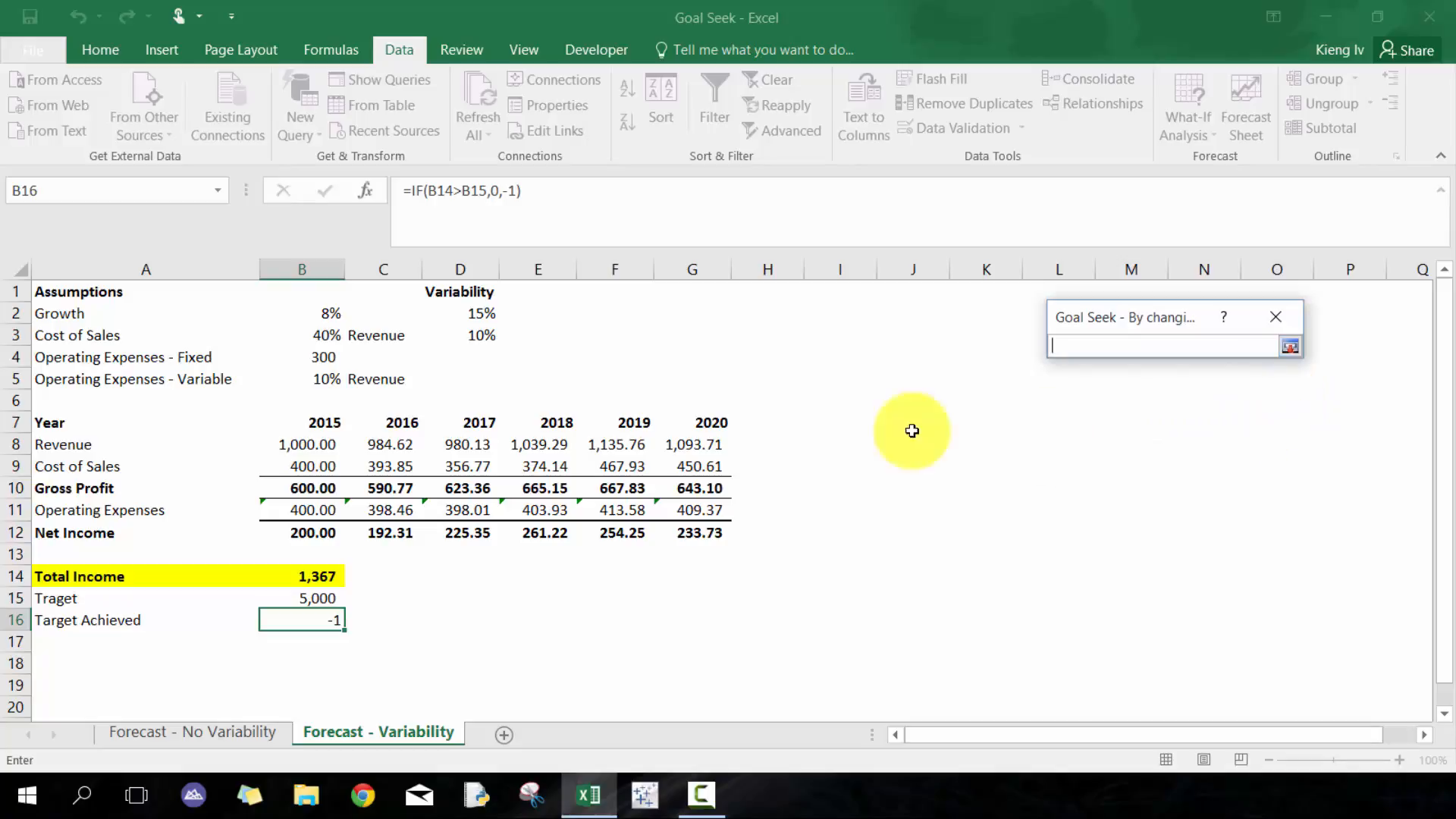
pyautogui.click(324, 314)
pyautogui.press('Return')
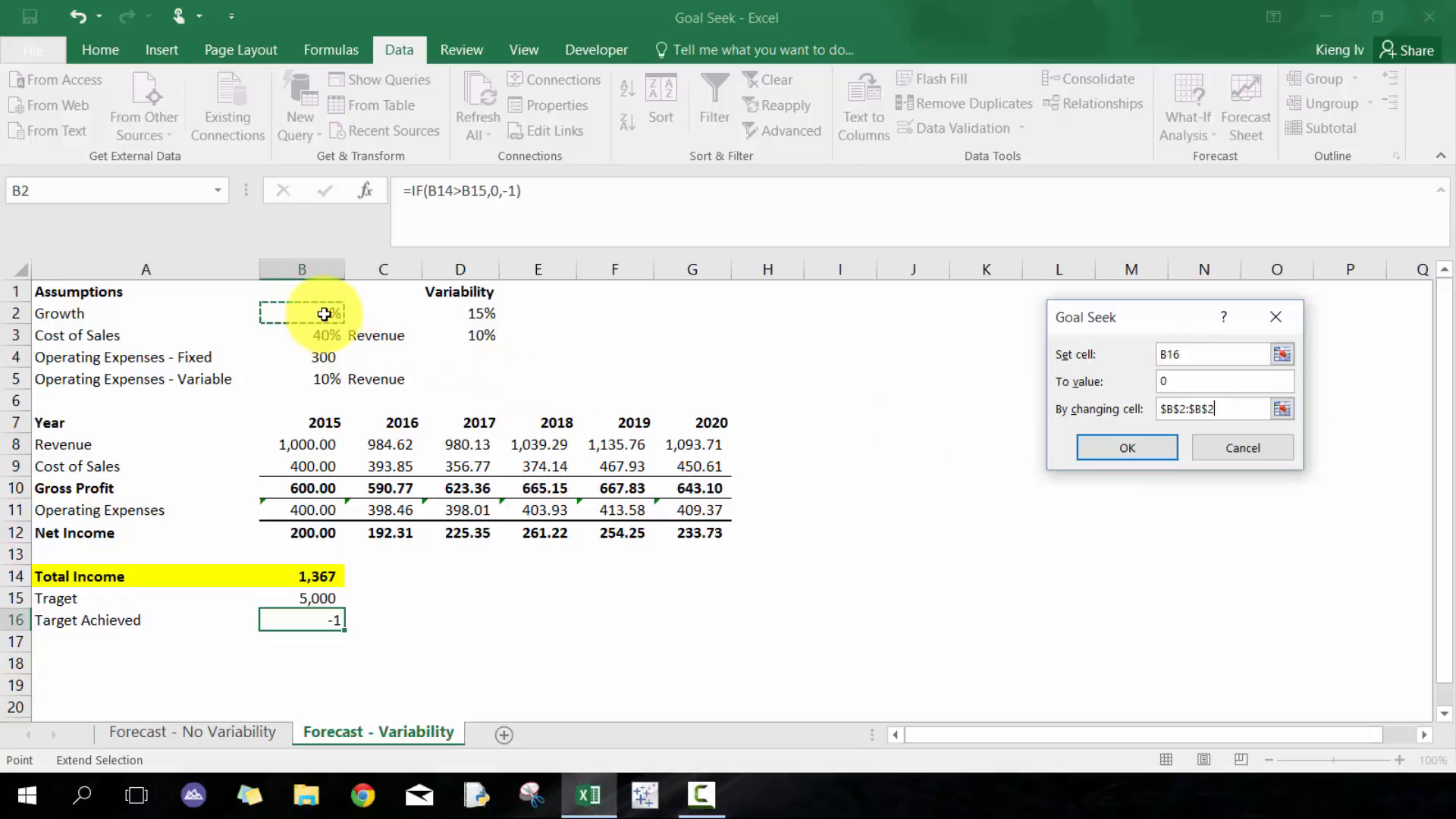
pyautogui.press('BackSpace')
pyautogui.press('BackSpace')
pyautogui.press('BackSpace')
pyautogui.press('BackSpace')
pyautogui.press('BackSpace')
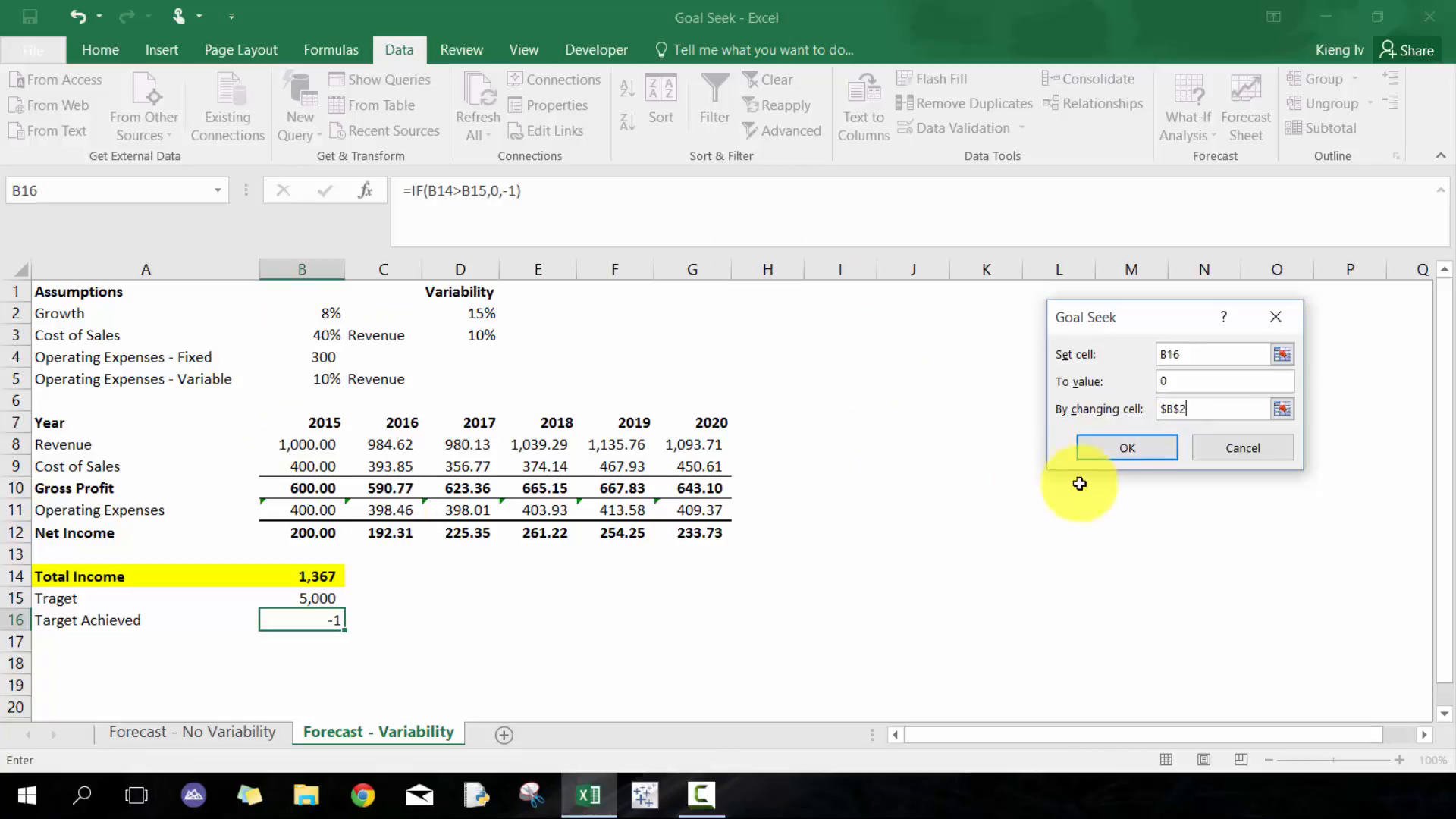
pyautogui.click(1145, 448)
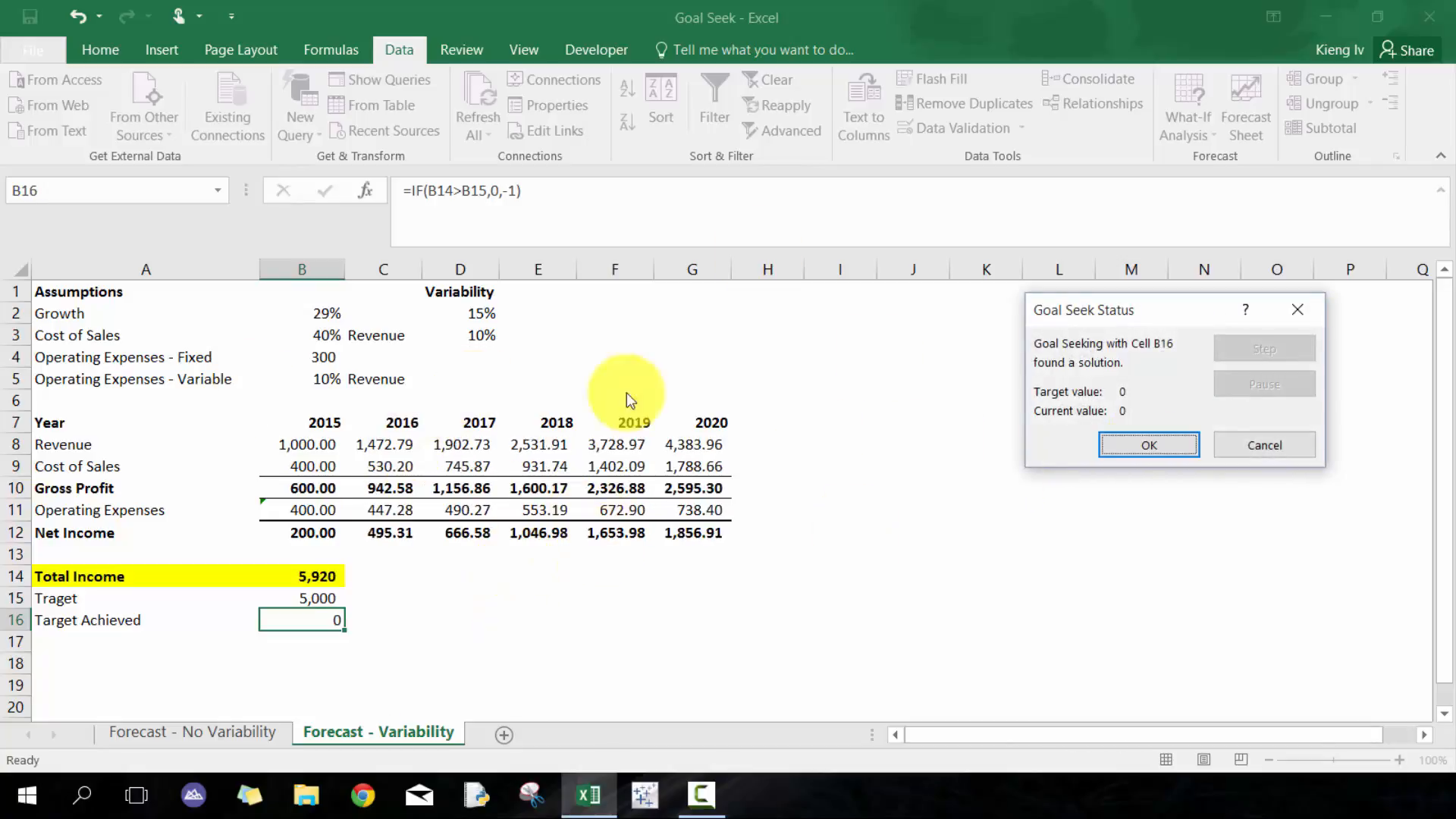
pyautogui.click(1131, 443)
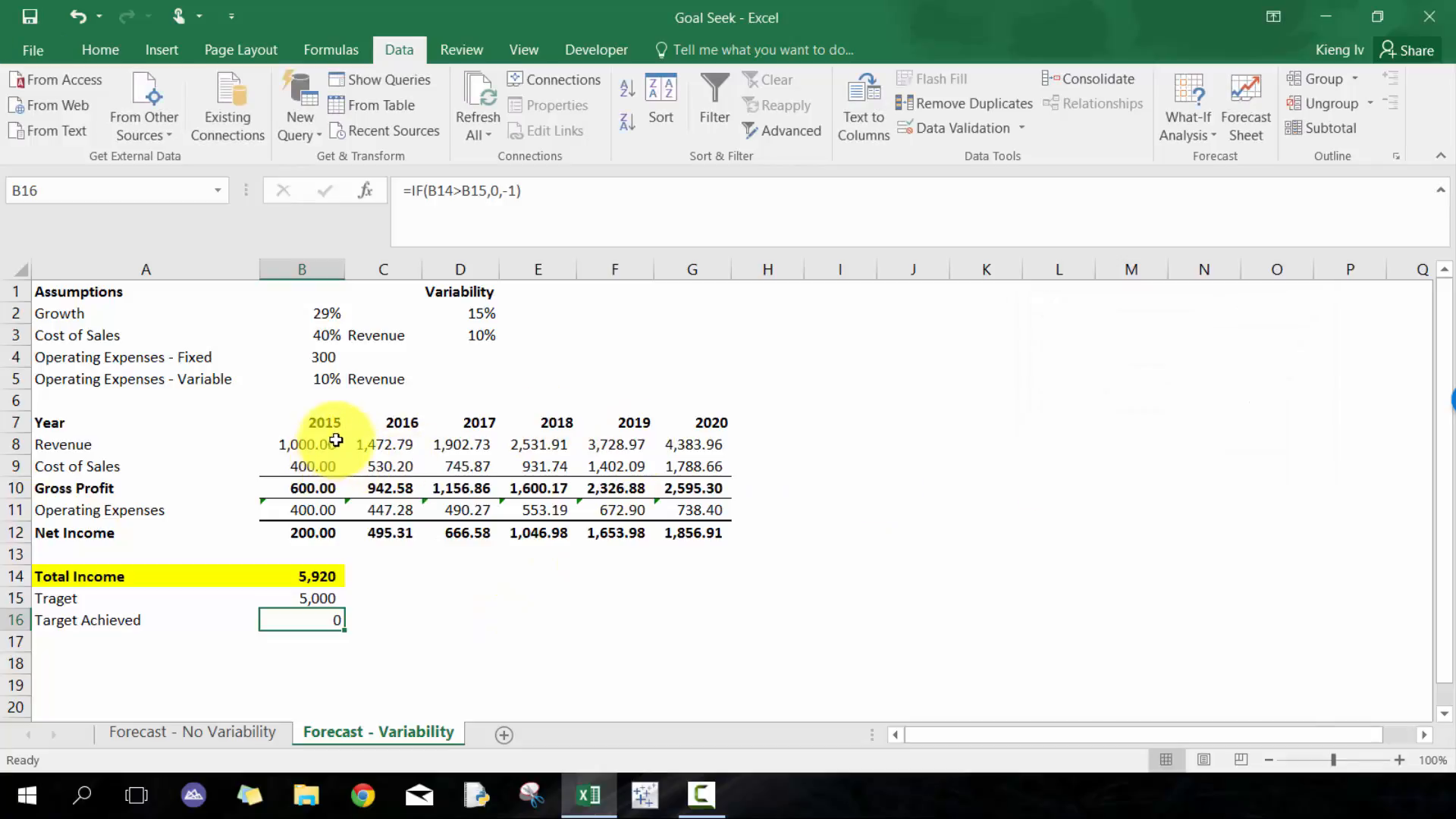
# Step: Inspect the Growth variability in D2 and the randomised 2016 Revenue formula in C8
pyautogui.click(459, 311)
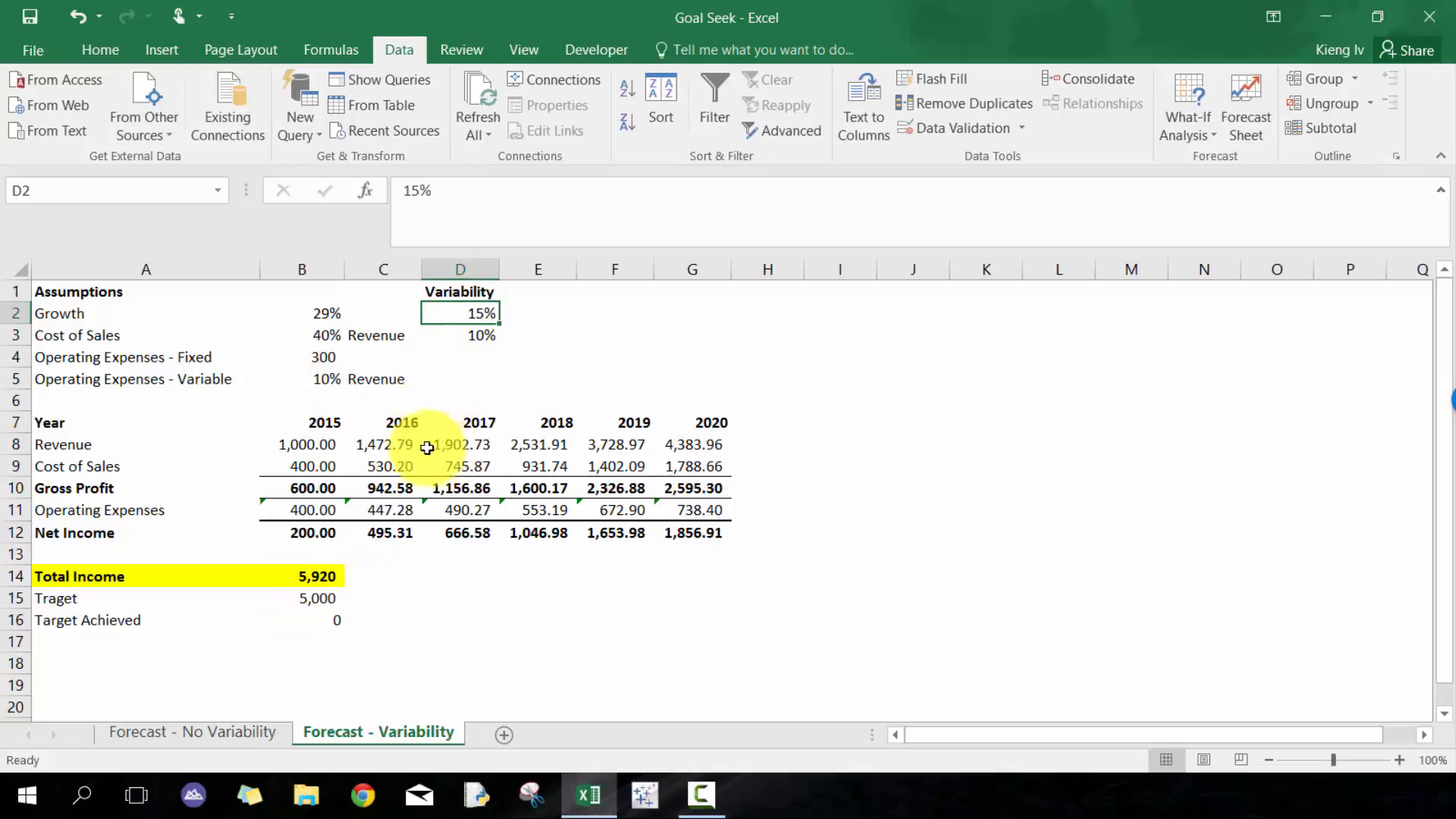
pyautogui.click(394, 422)
pyautogui.click(391, 446)
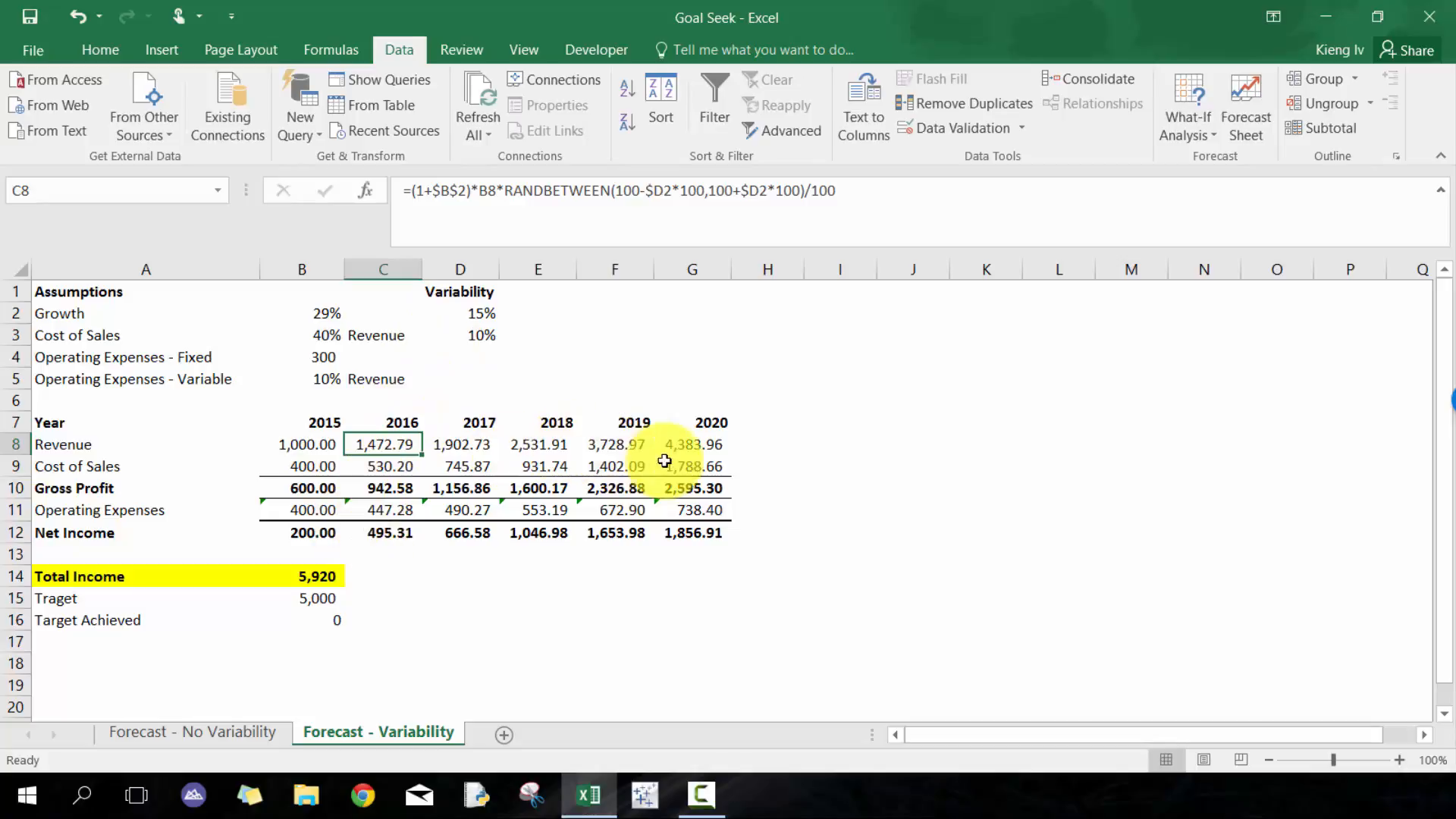
# Step: Enter 5 in the empty cell D14 to recalculate the random forecast, and clear the cell again
pyautogui.click(429, 578)
pyautogui.write('5')
pyautogui.press('Return')
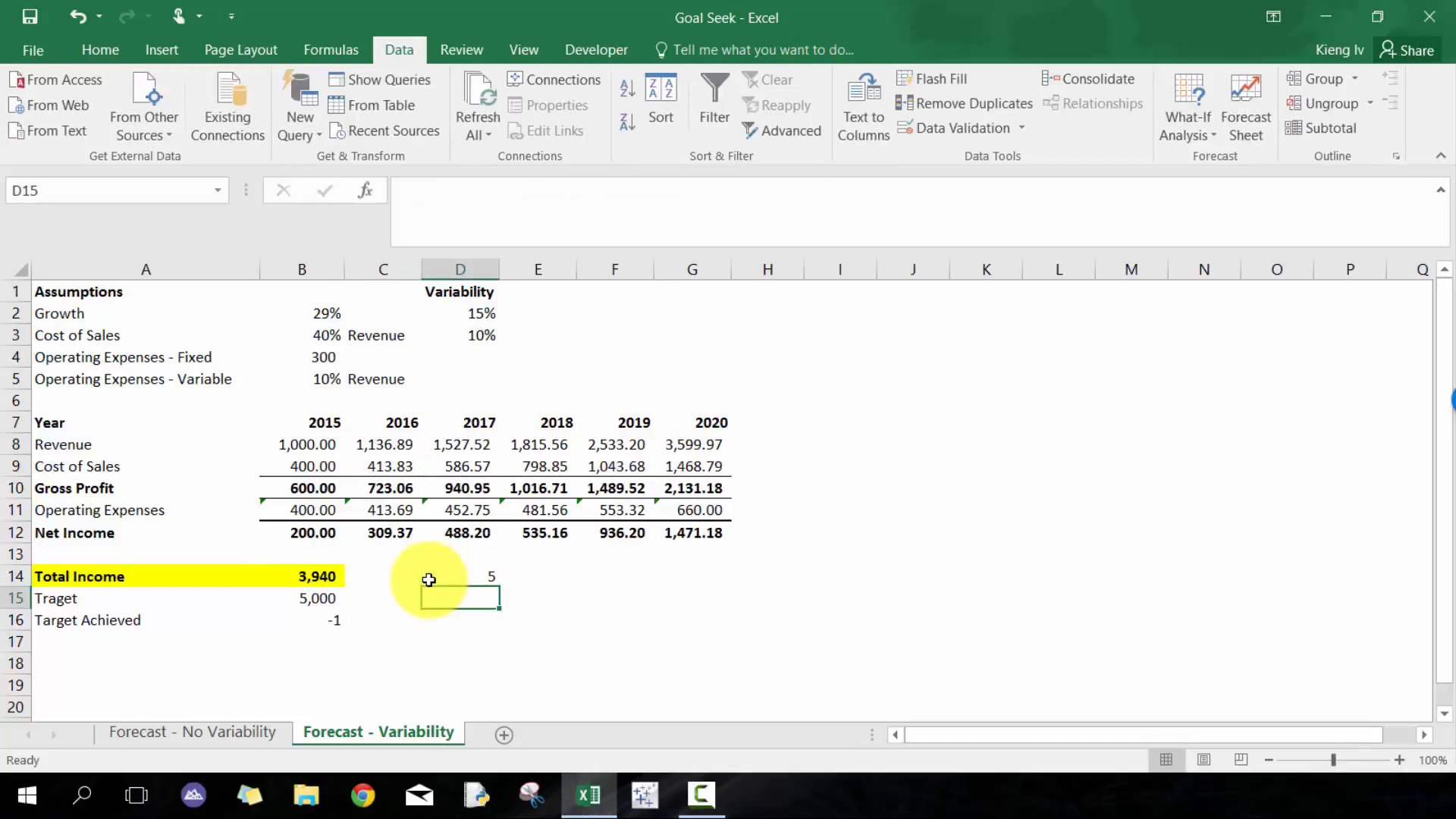
pyautogui.click(428, 578)
pyautogui.press('Delete')
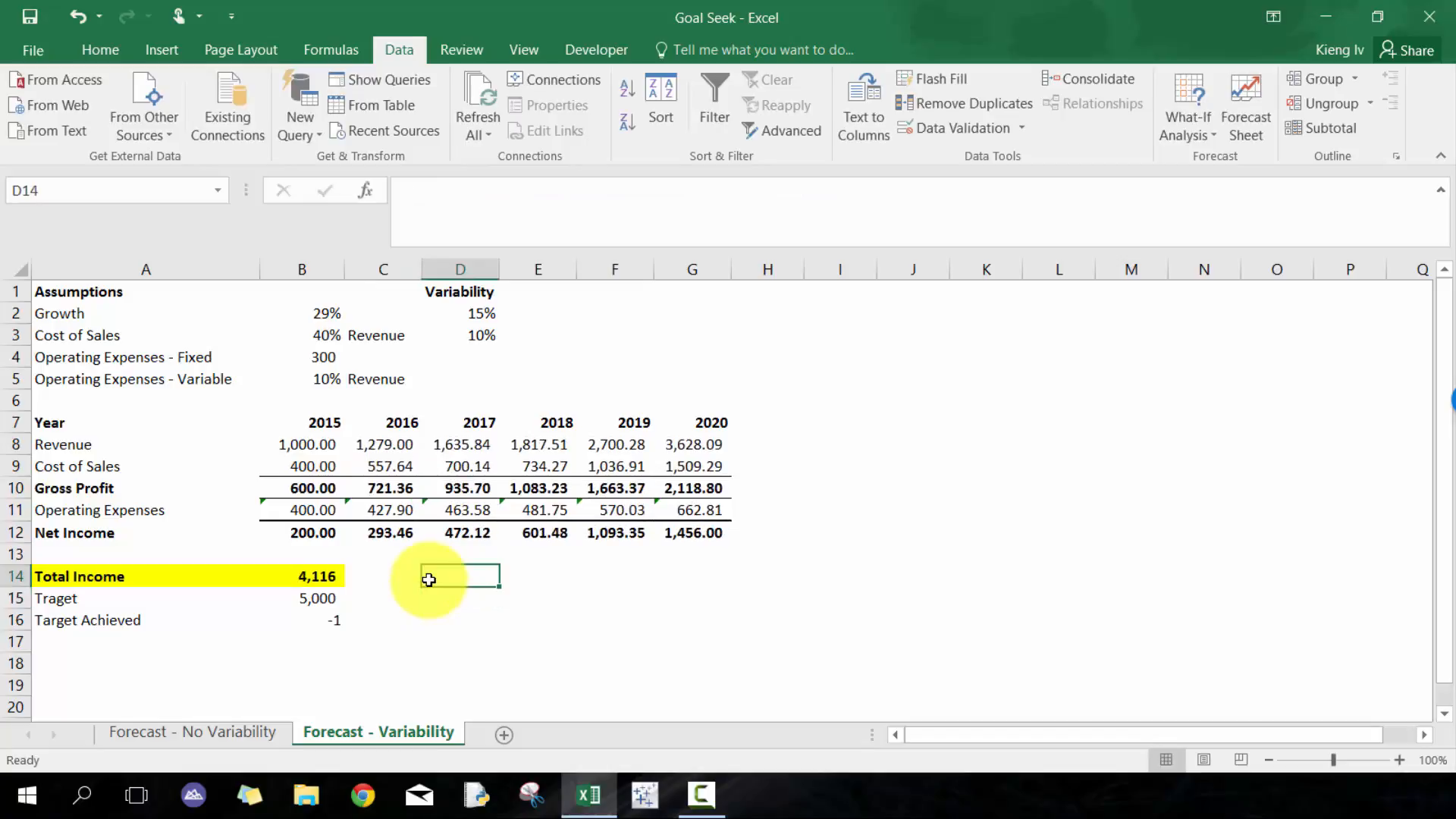